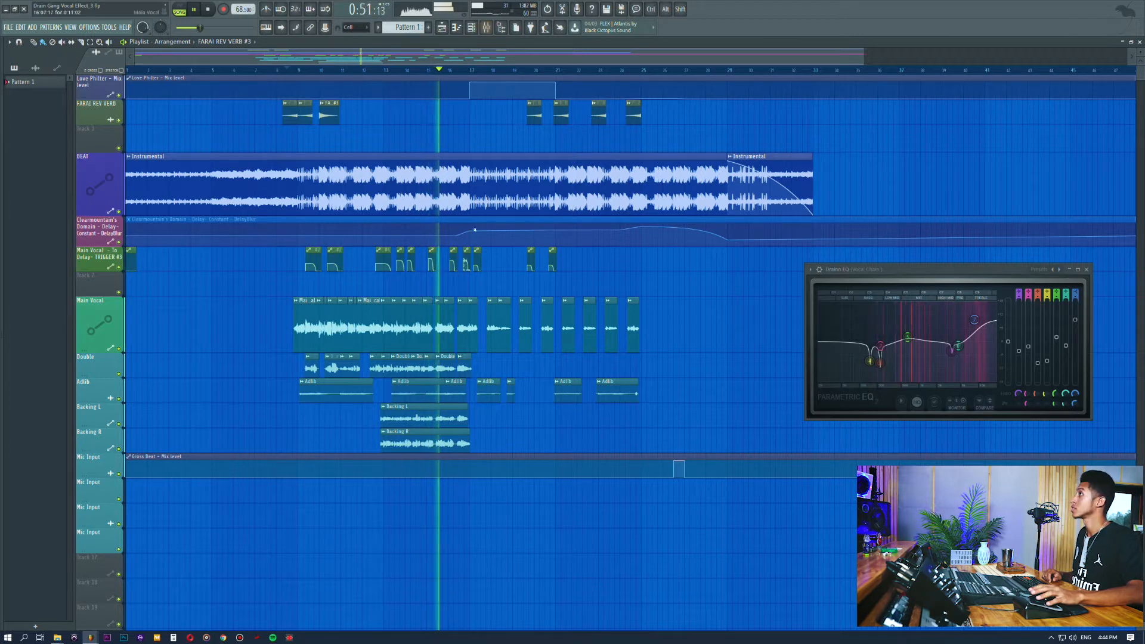
# Review the mixer channels and the playlist arrangement while the song plays, and stop playback.
pyautogui.click(483, 28)
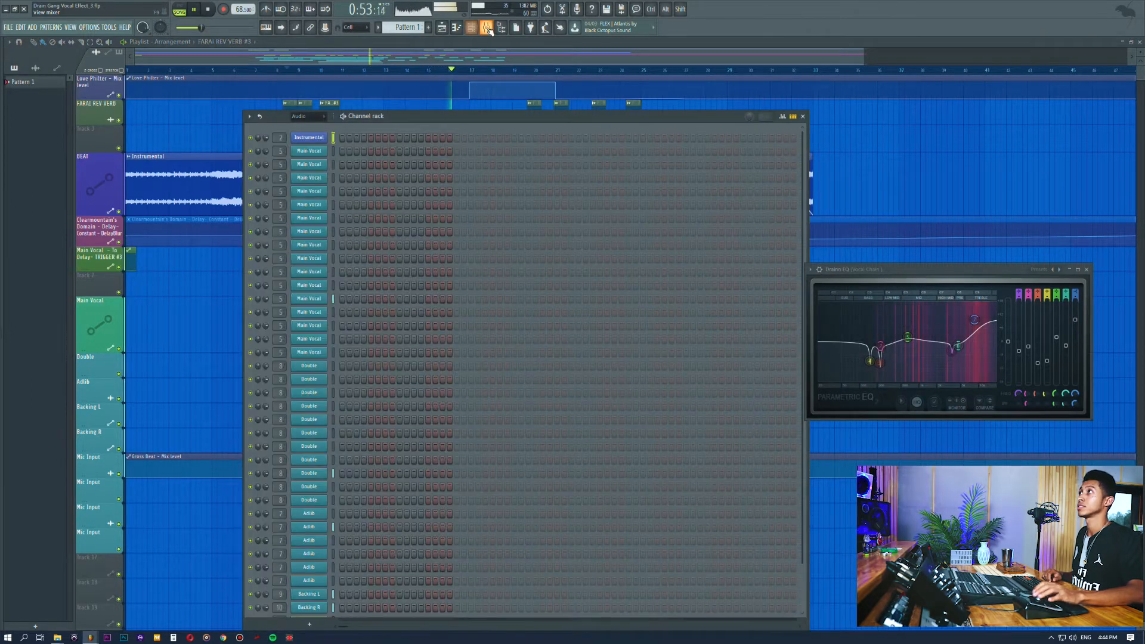
pyautogui.click(485, 28)
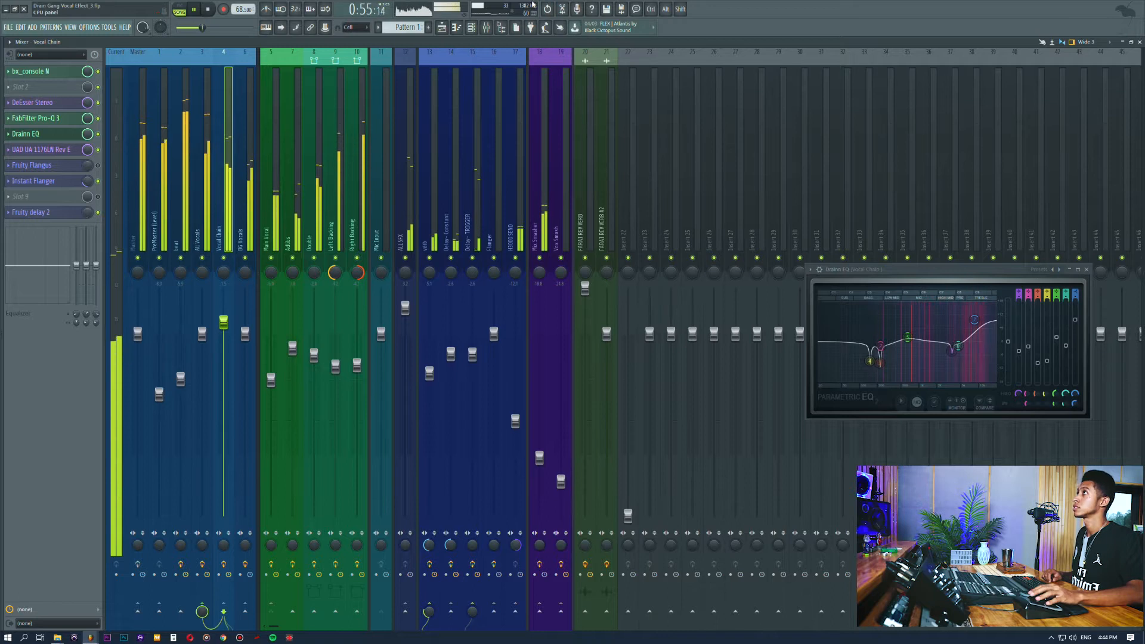
pyautogui.click(445, 29)
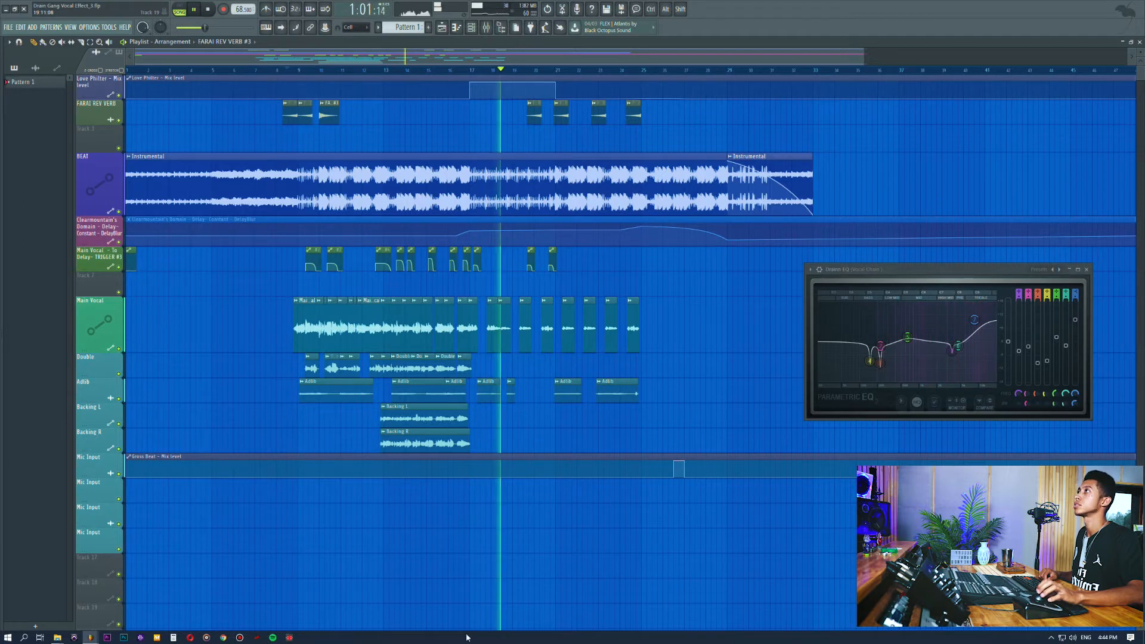
pyautogui.click(488, 28)
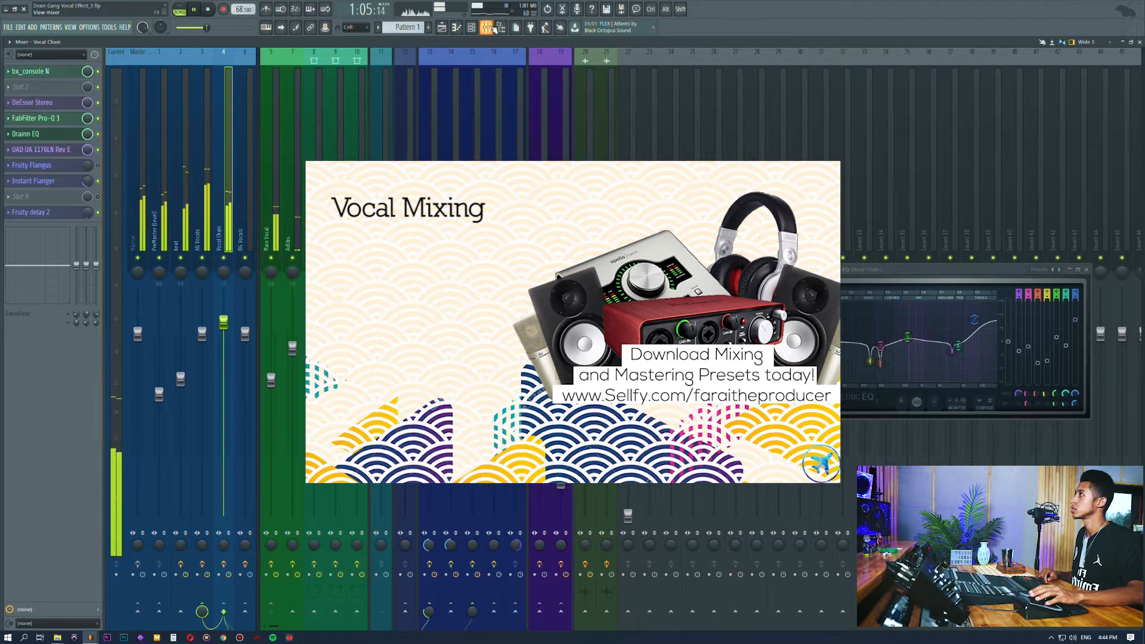
pyautogui.click(488, 28)
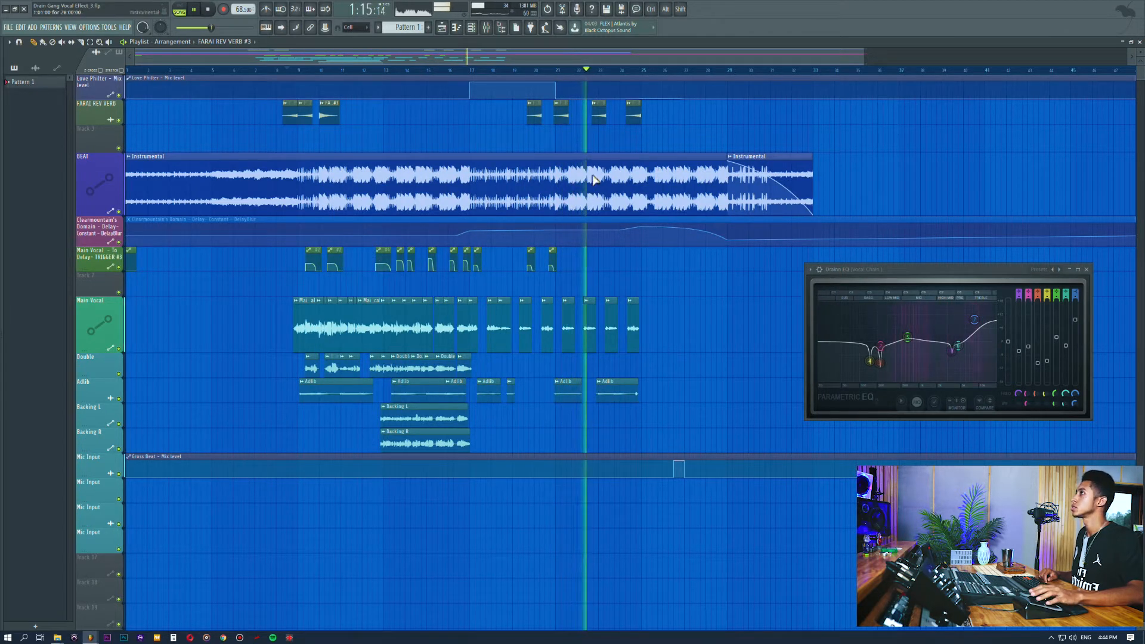
pyautogui.press('space')
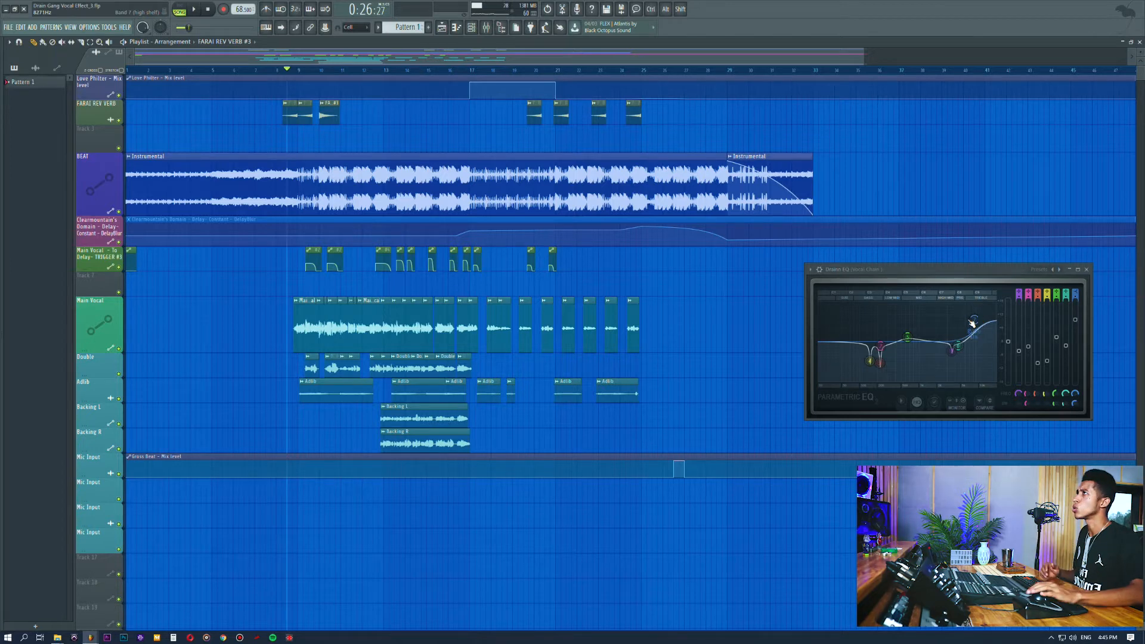
# Open bx_console N from the Vocal Chain mixer track, close Drainn EQ, and move the plugin window clear of the vocal faders.
pyautogui.click(488, 27)
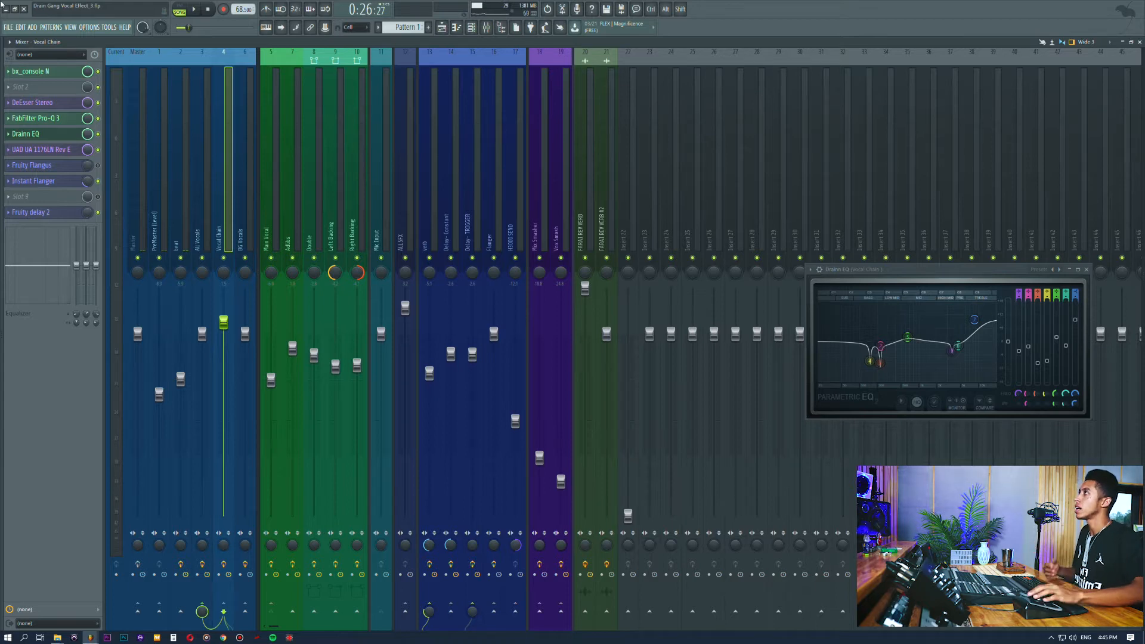
pyautogui.click(49, 72)
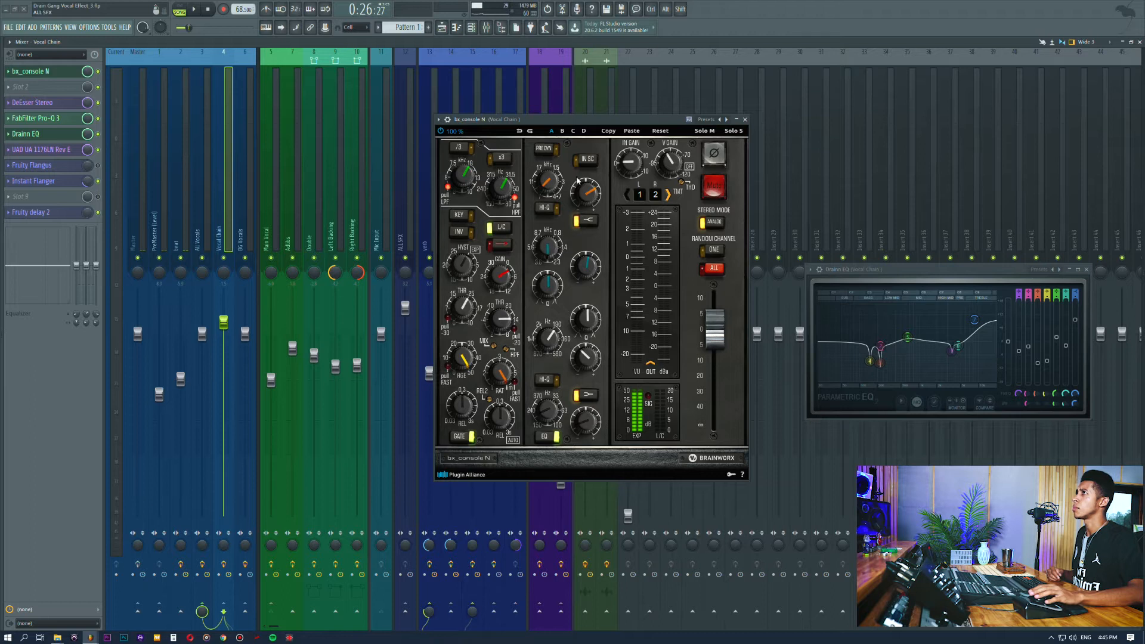
pyautogui.click(1086, 270)
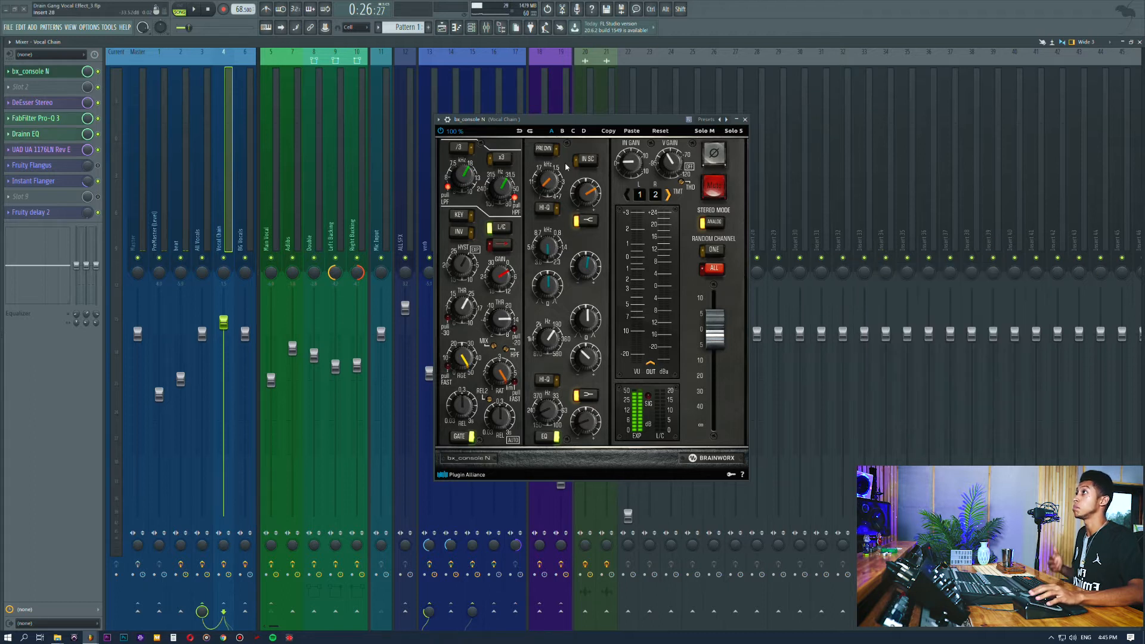
pyautogui.moveTo(566, 120); pyautogui.dragTo(699, 106)
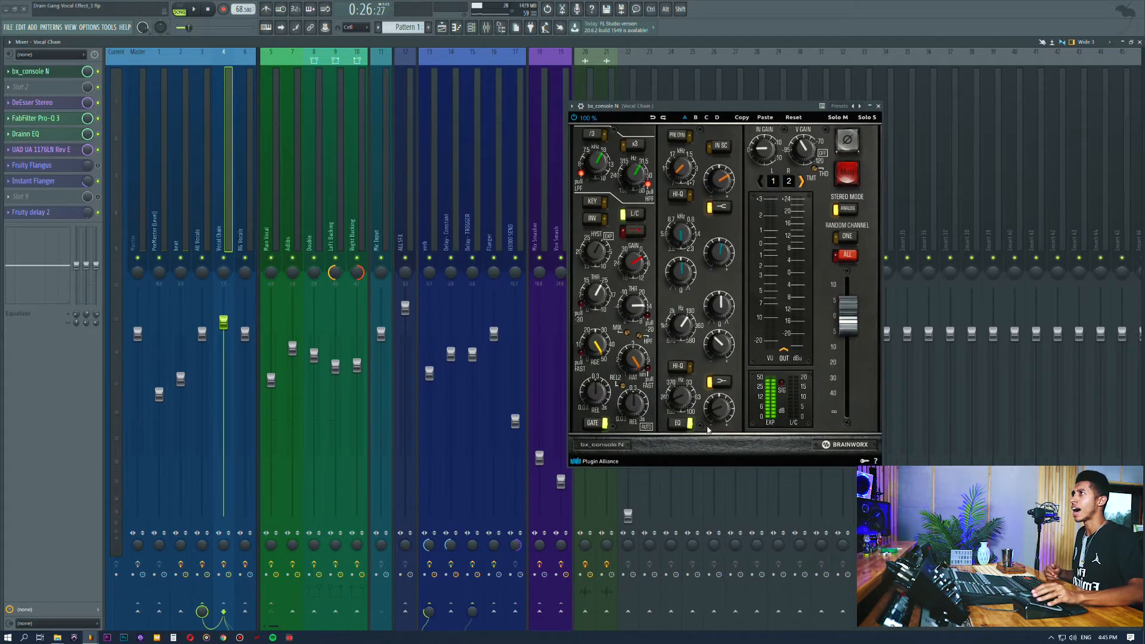
# Try a low-band cut on the Vocal Chain track's built-in mixer EQ and reset the band to its default.
pyautogui.moveTo(724, 412)
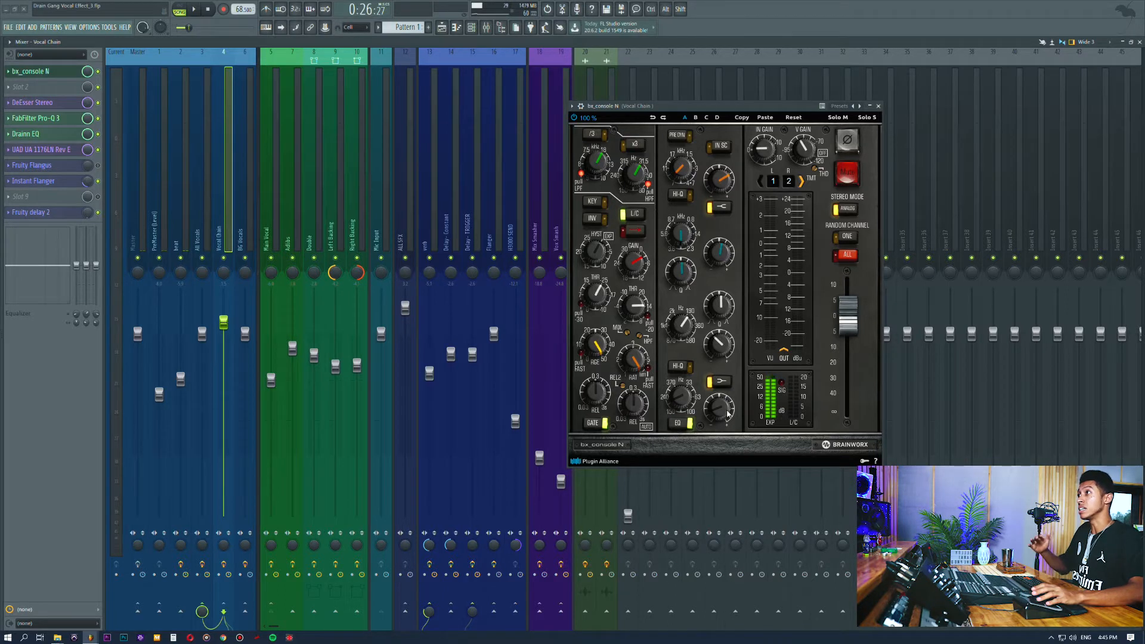
pyautogui.moveTo(77, 266); pyautogui.dragTo(77, 311)
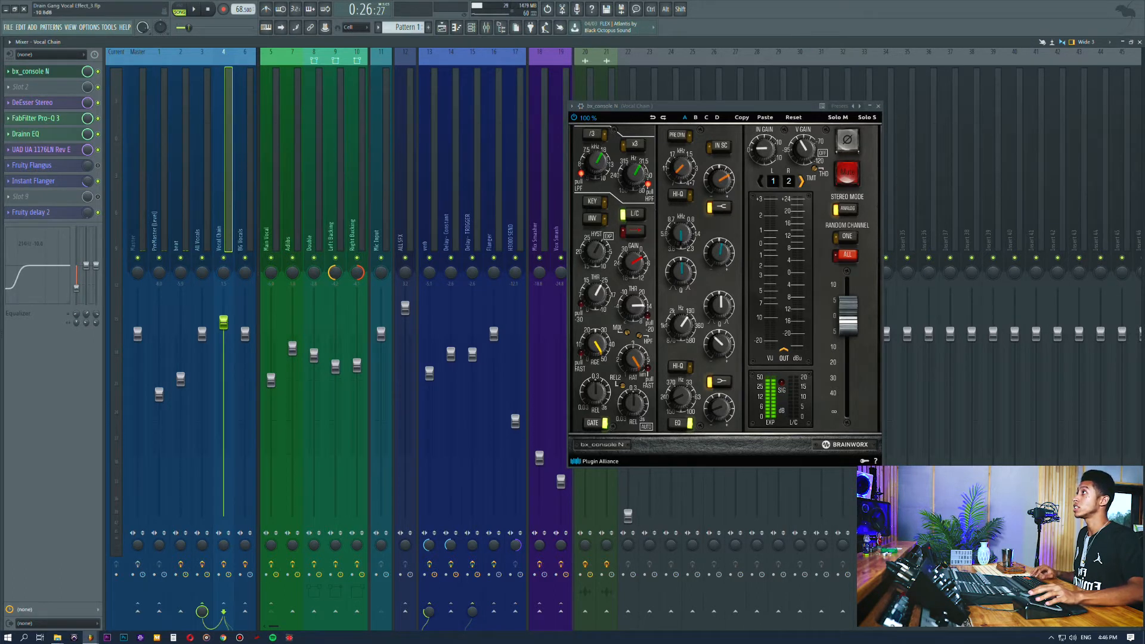
pyautogui.keyDown('alt'); pyautogui.click(80, 290); pyautogui.keyUp('alt')
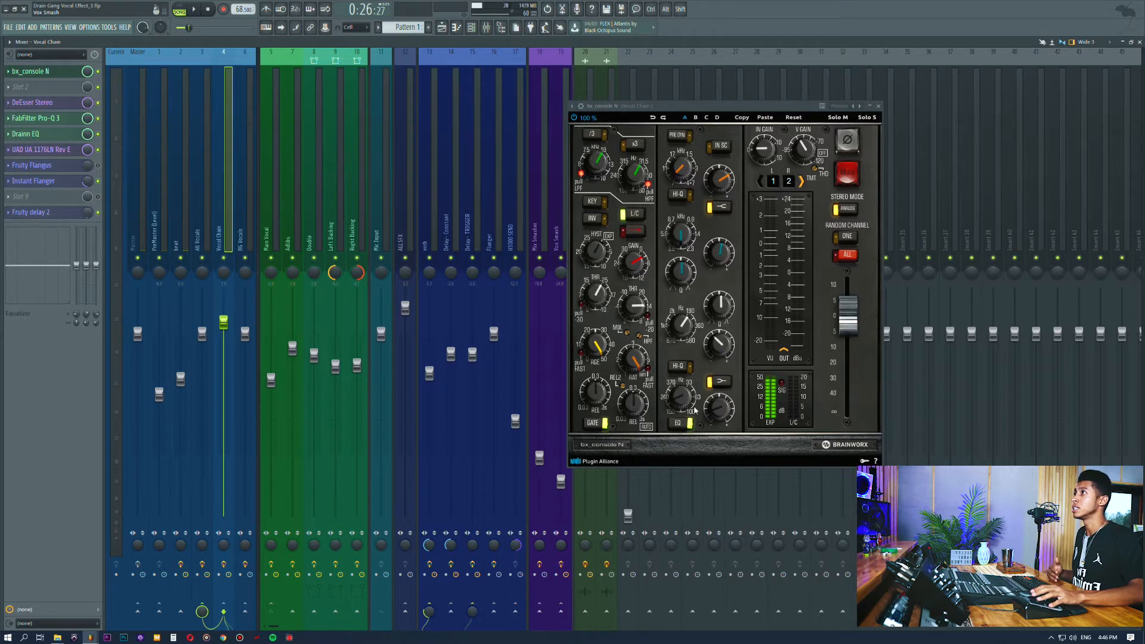
# Compare the vocal with the bx_console N EQ section bypassed and engaged, leaving the EQ on.
pyautogui.click(682, 424)
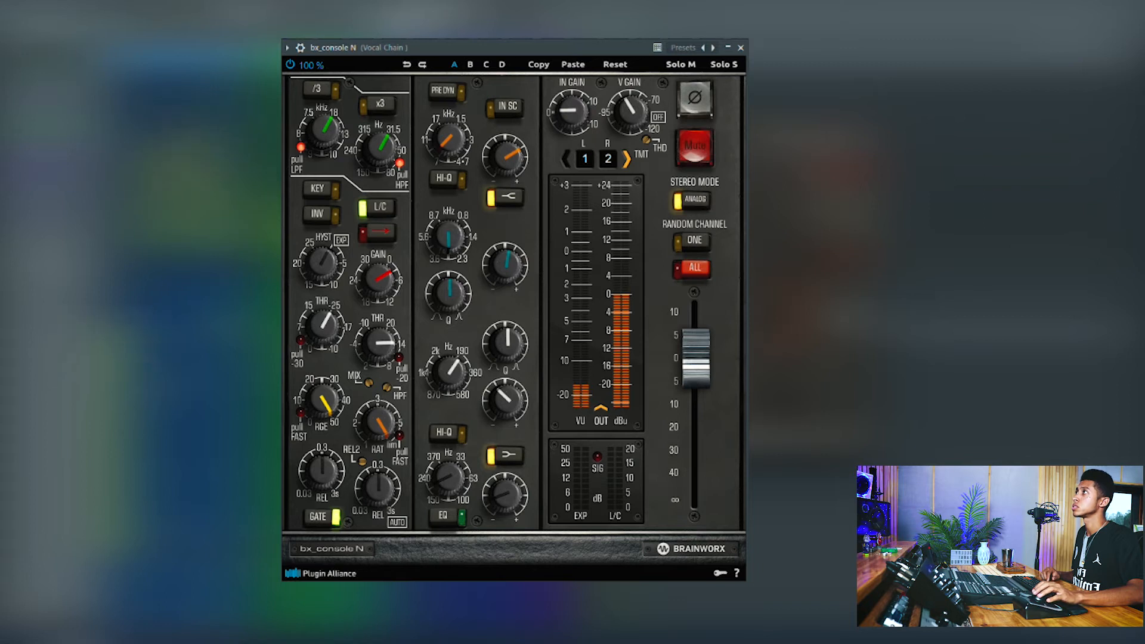
pyautogui.click(432, 514)
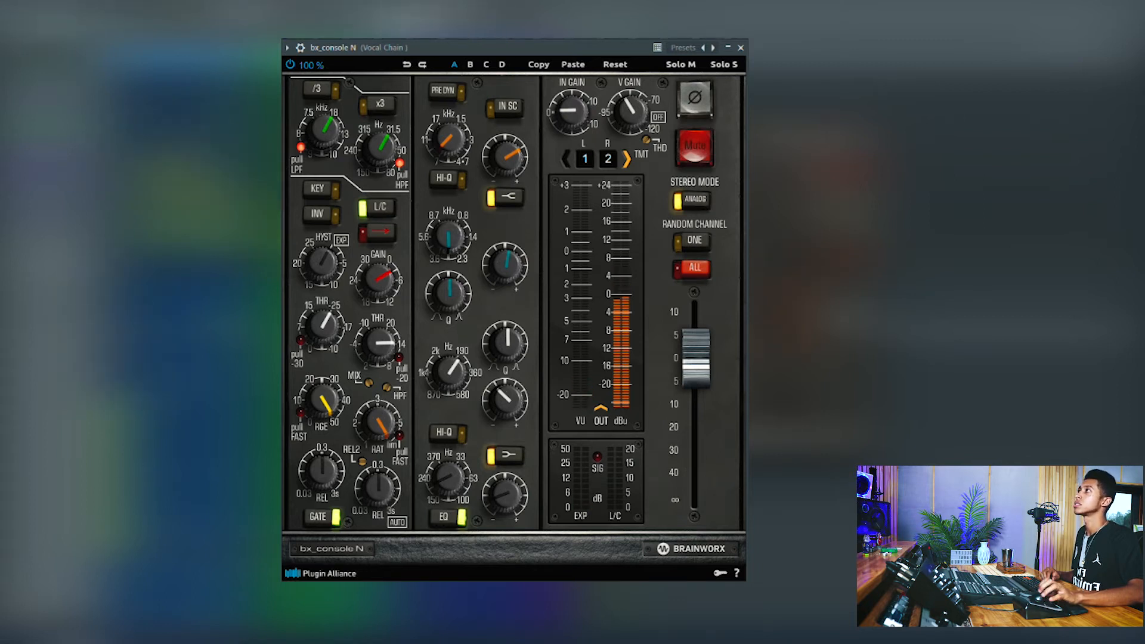
pyautogui.click(447, 517)
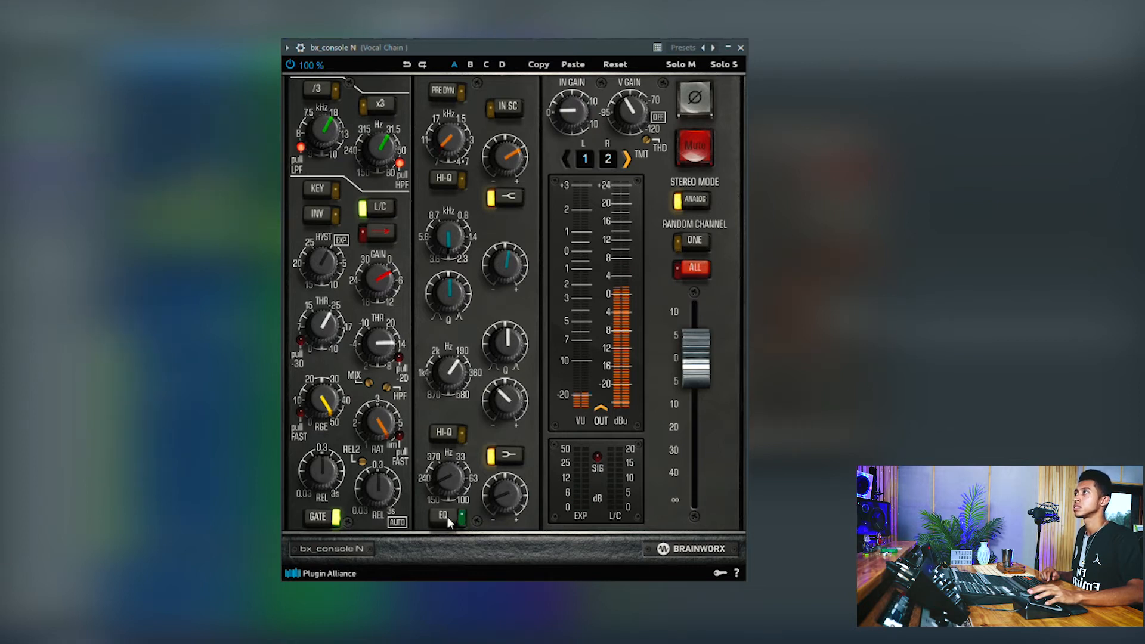
pyautogui.click(447, 517)
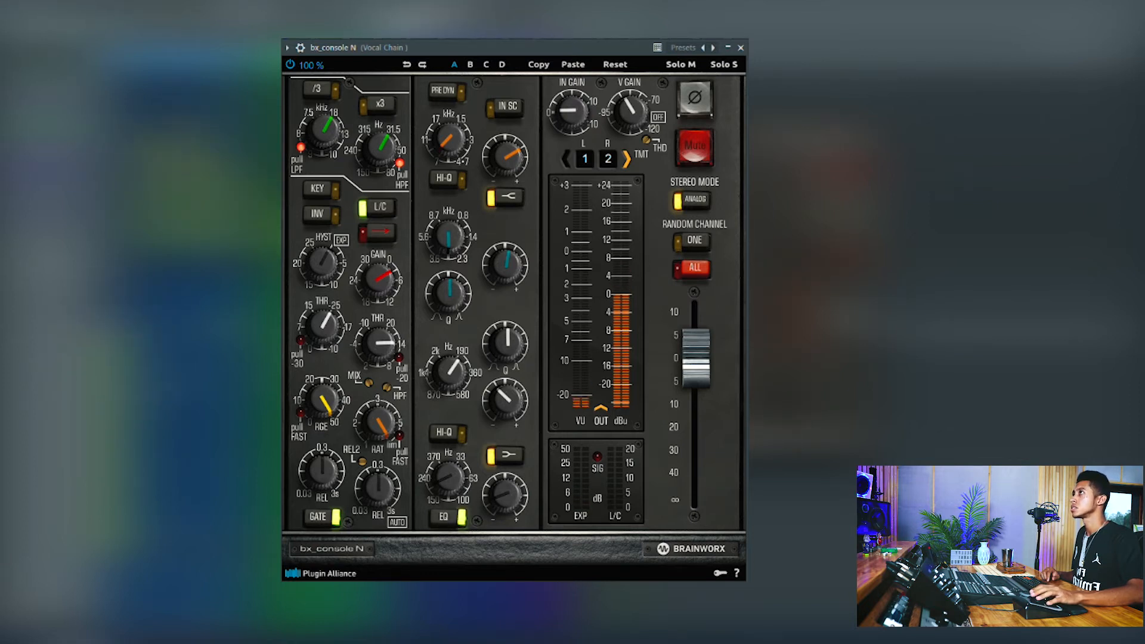
pyautogui.click(448, 517)
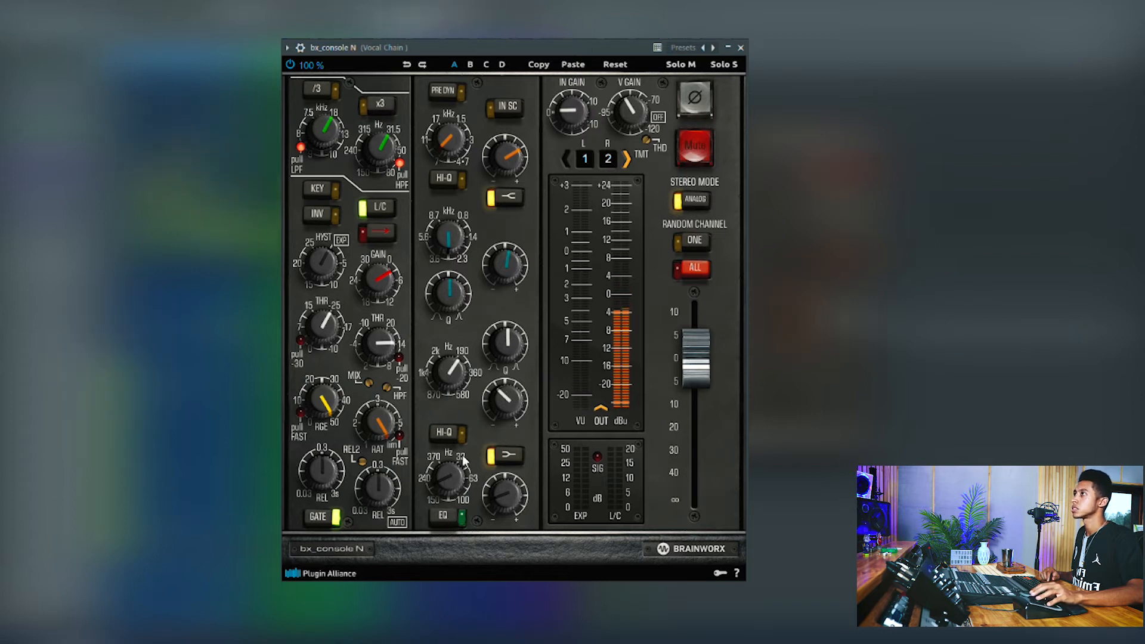
pyautogui.click(448, 516)
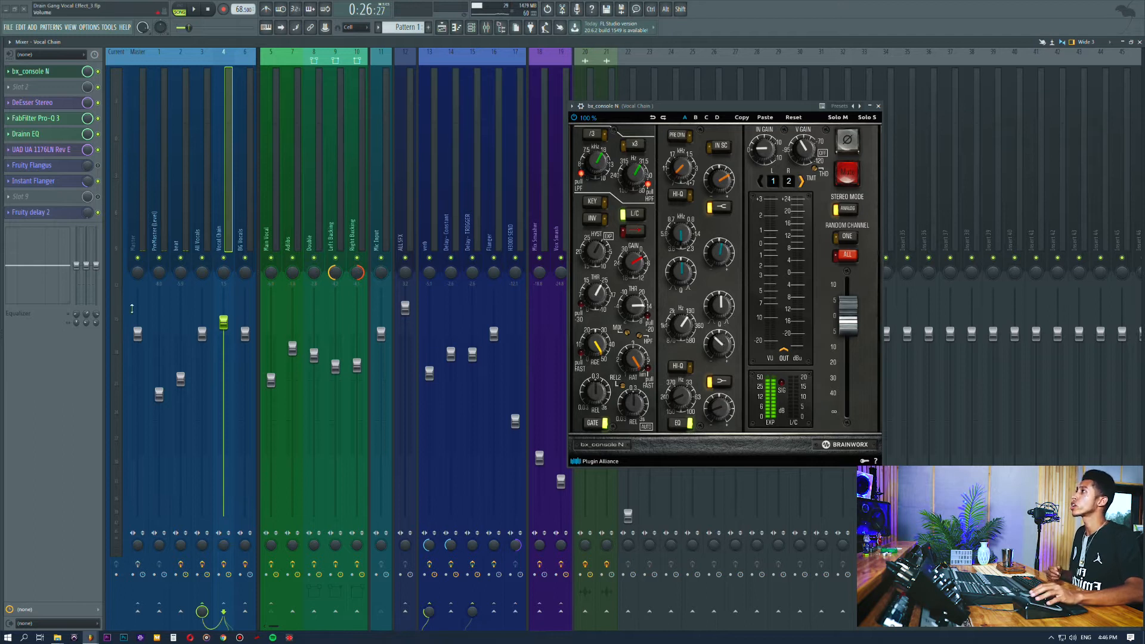
# Open FabFilter Pro-Q 3 from the Vocal Chain track and arrange it beside bx_console N.
pyautogui.click(54, 122)
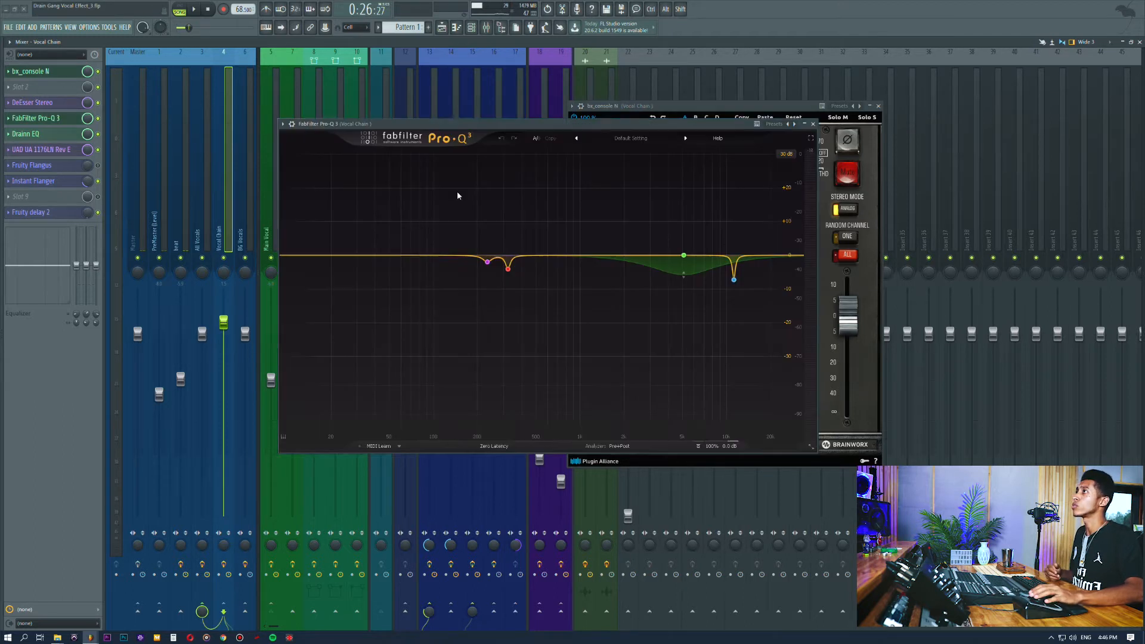
pyautogui.moveTo(740, 107); pyautogui.dragTo(456, 174)
pyautogui.moveTo(400, 391)
pyautogui.moveTo(437, 413)
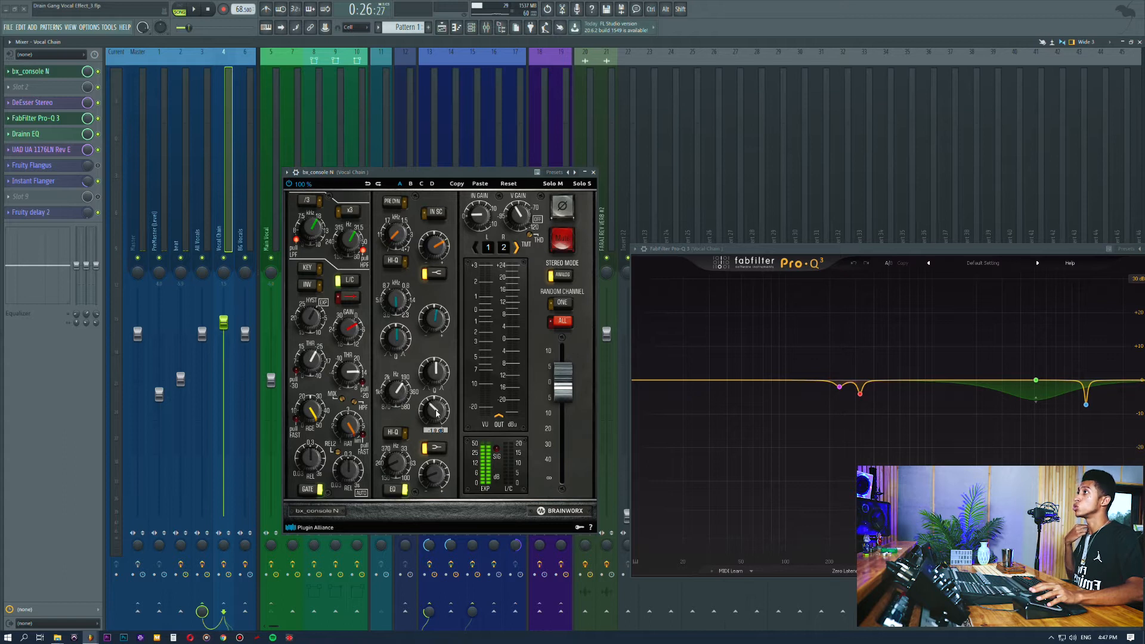
# Add a Pro-Q 3 bell band at 200 Hz with a cut of about 2 dB and vary its gain.
pyautogui.moveTo(770, 383); pyautogui.dragTo(788, 395)
pyautogui.doubleClick(787, 401)
pyautogui.write('200')
pyautogui.press('Return')
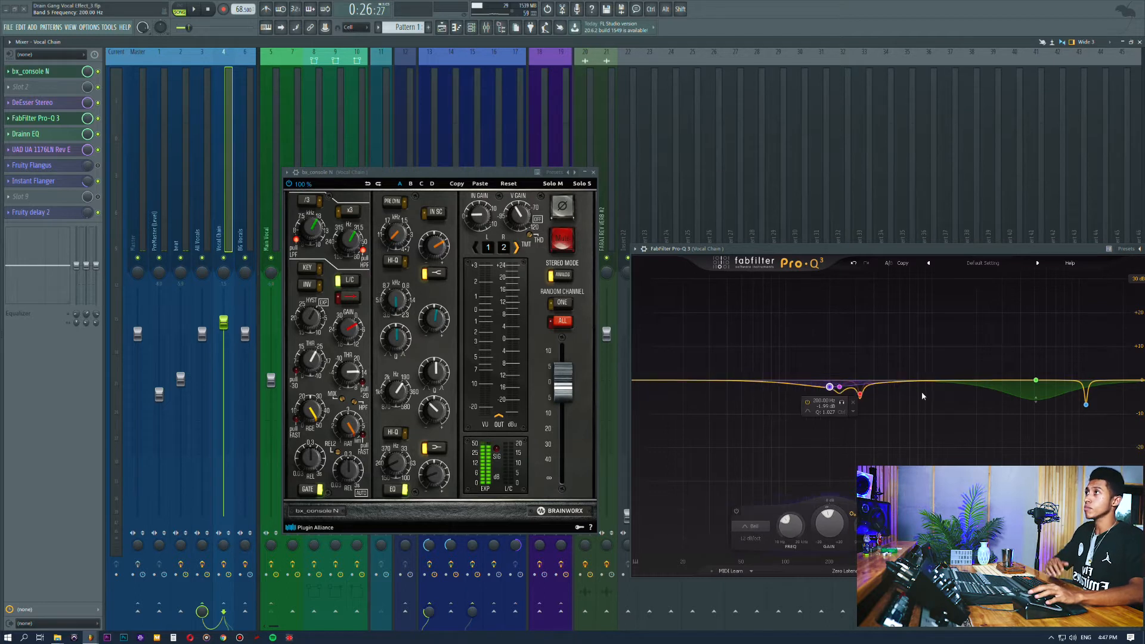
pyautogui.moveTo(836, 522); pyautogui.dragTo(835, 540)
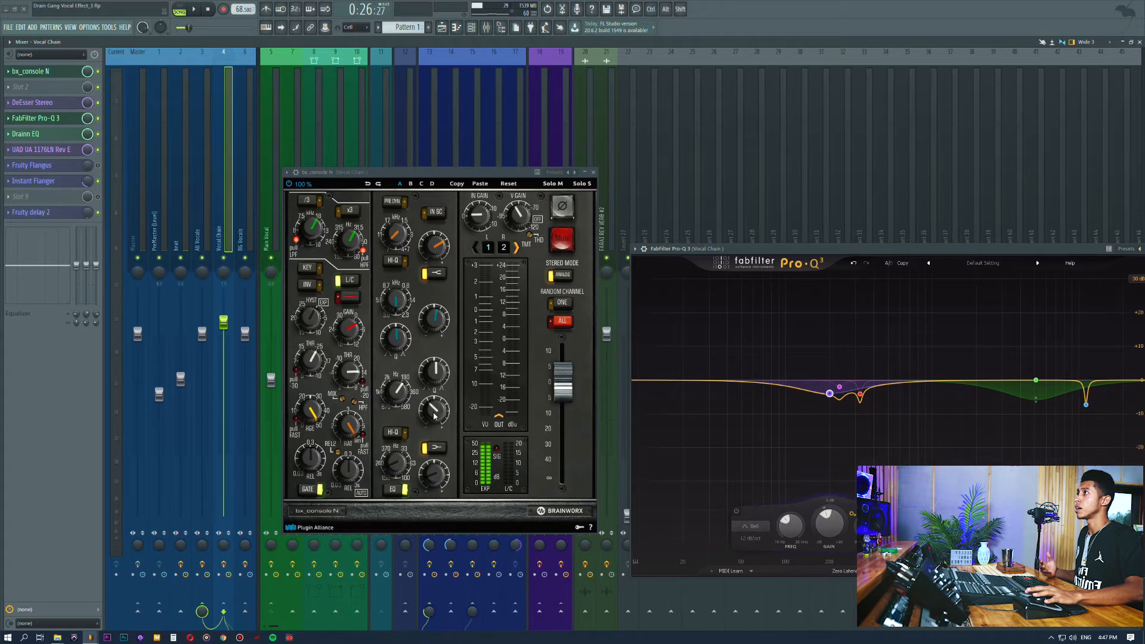
pyautogui.moveTo(827, 528); pyautogui.dragTo(832, 517)
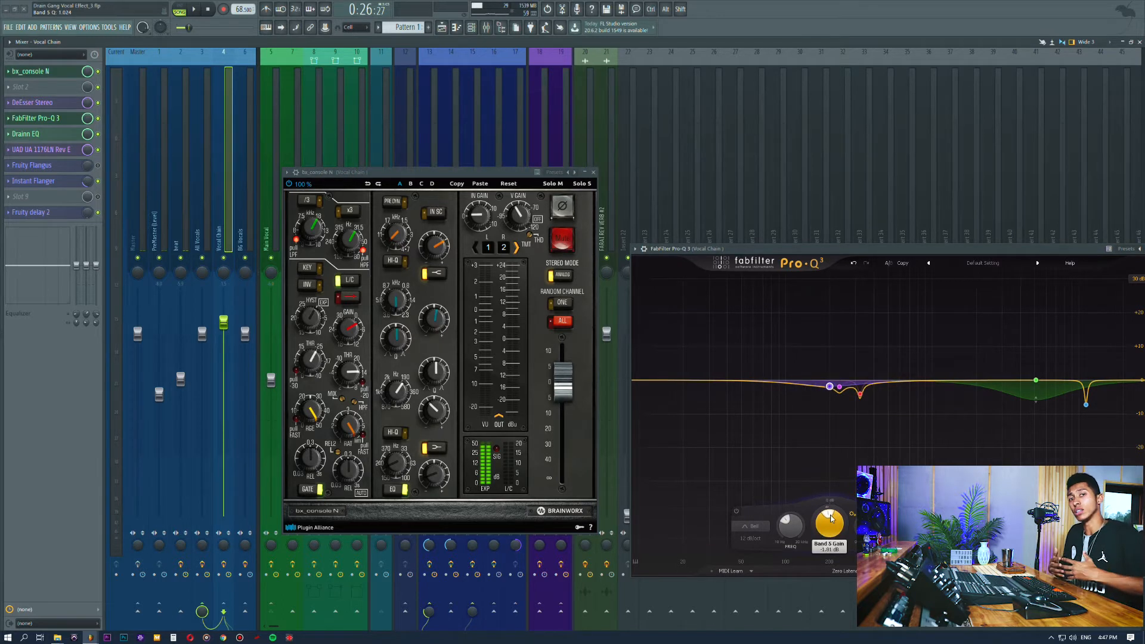
pyautogui.doubleClick(833, 518)
# Undo the gain changes and the addition of the 200 Hz band in Pro-Q 3.
pyautogui.click(855, 263)
pyautogui.click(855, 263)
pyautogui.click(855, 263)
pyautogui.click(855, 263)
pyautogui.click(855, 263)
# Try a bell boost of about 3 dB in Pro-Q 3, sweep its frequency to about 1.2 kHz, and delete the band.
pyautogui.moveTo(872, 250); pyautogui.dragTo(783, 252)
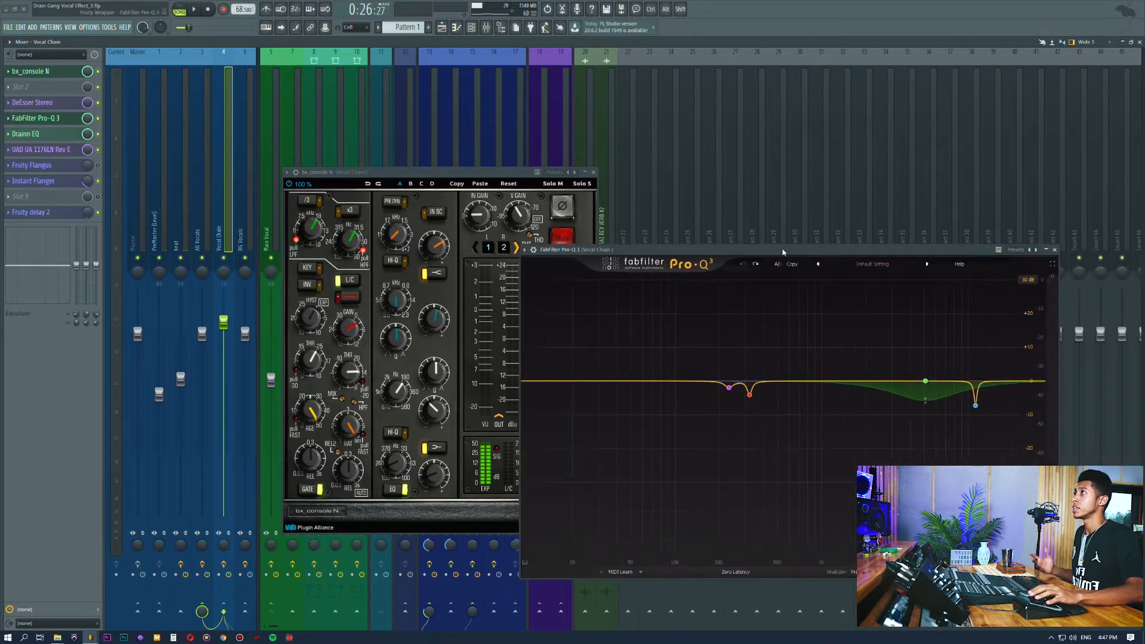
pyautogui.moveTo(865, 253); pyautogui.dragTo(972, 243)
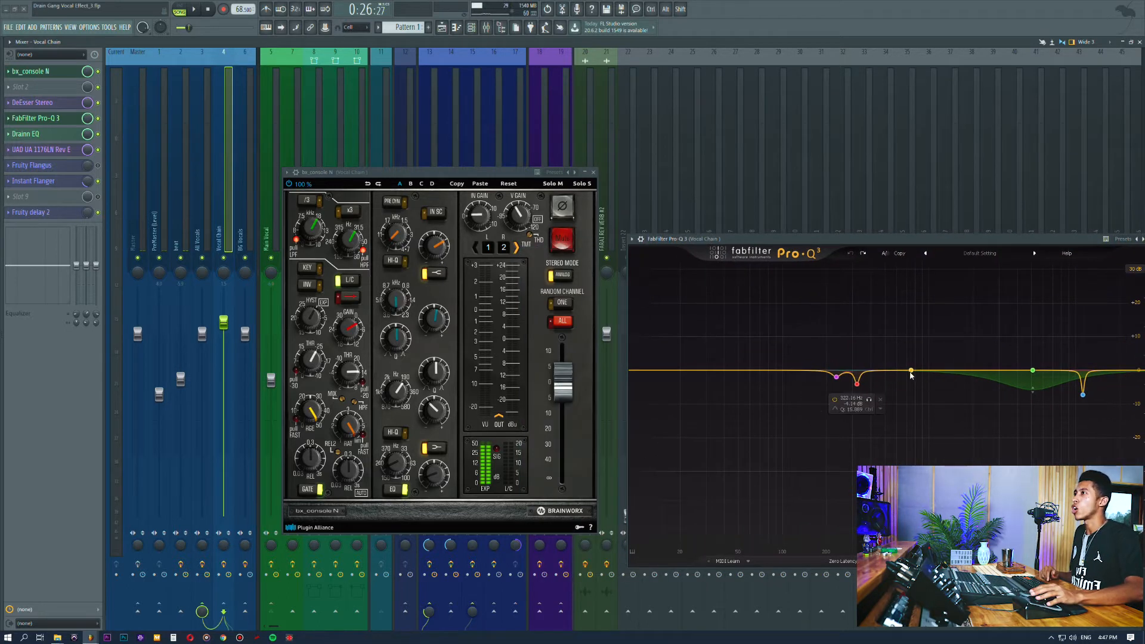
pyautogui.moveTo(911, 375); pyautogui.dragTo(918, 369)
pyautogui.moveTo(919, 366)
pyautogui.mouseDown()
pyautogui.moveTo(977, 367)
pyautogui.moveTo(922, 366)
pyautogui.mouseUp()
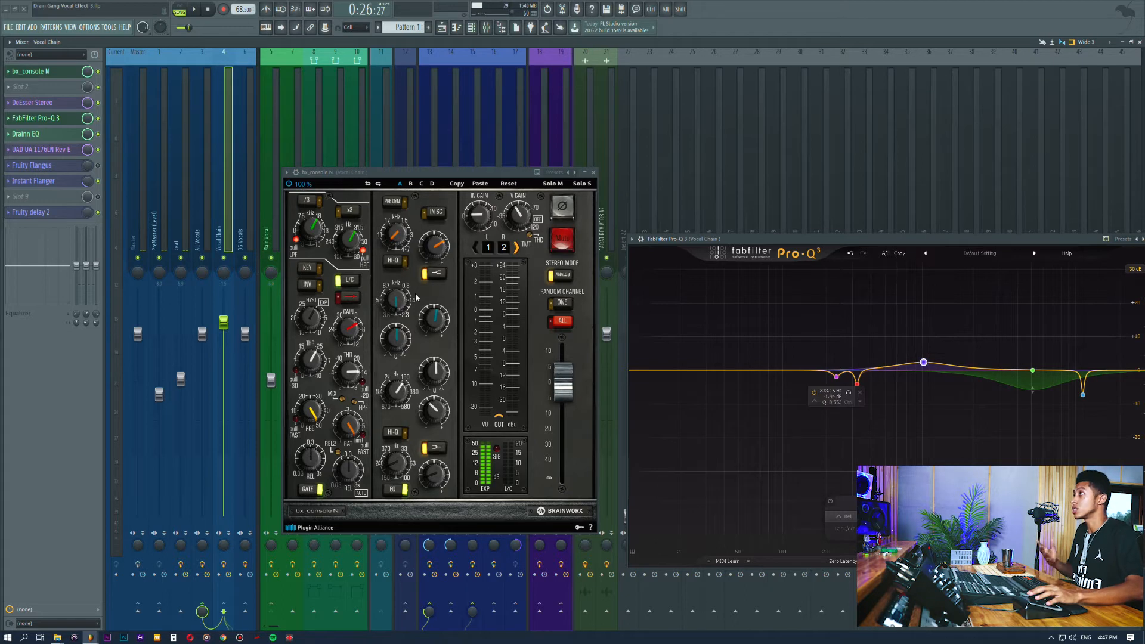
pyautogui.moveTo(923, 362); pyautogui.dragTo(996, 362)
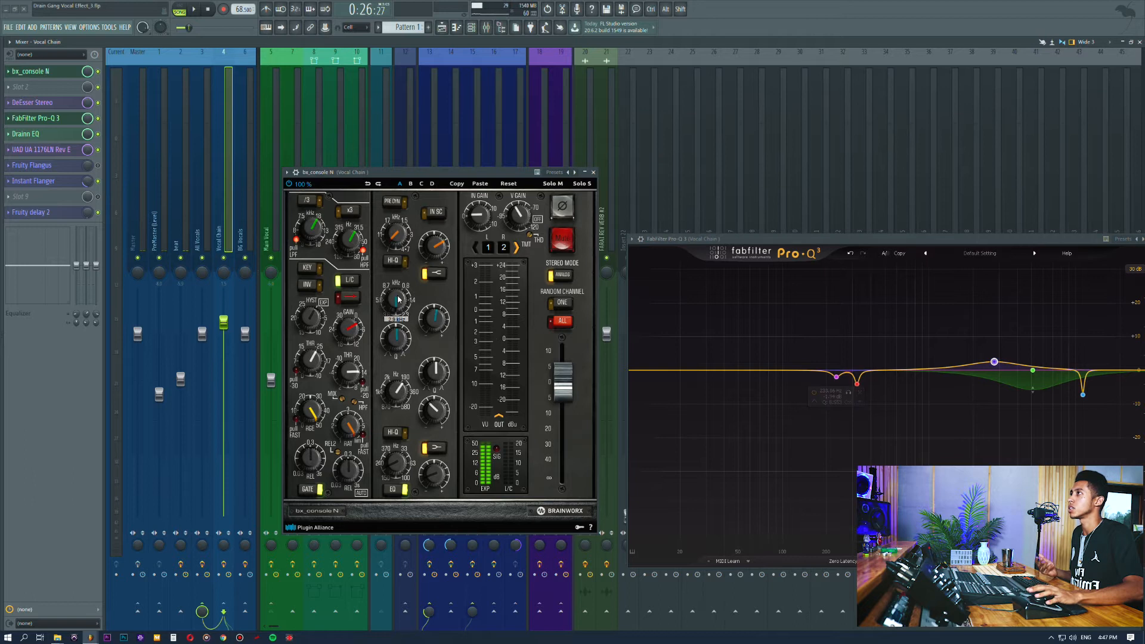
pyautogui.moveTo(996, 363); pyautogui.dragTo(940, 360)
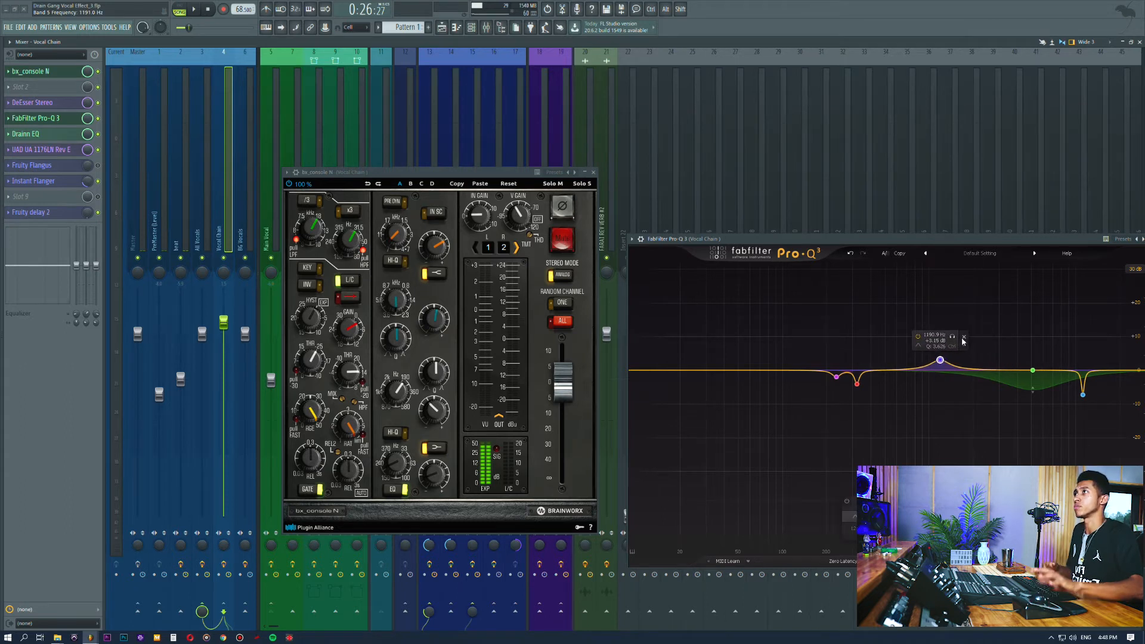
pyautogui.click(963, 338)
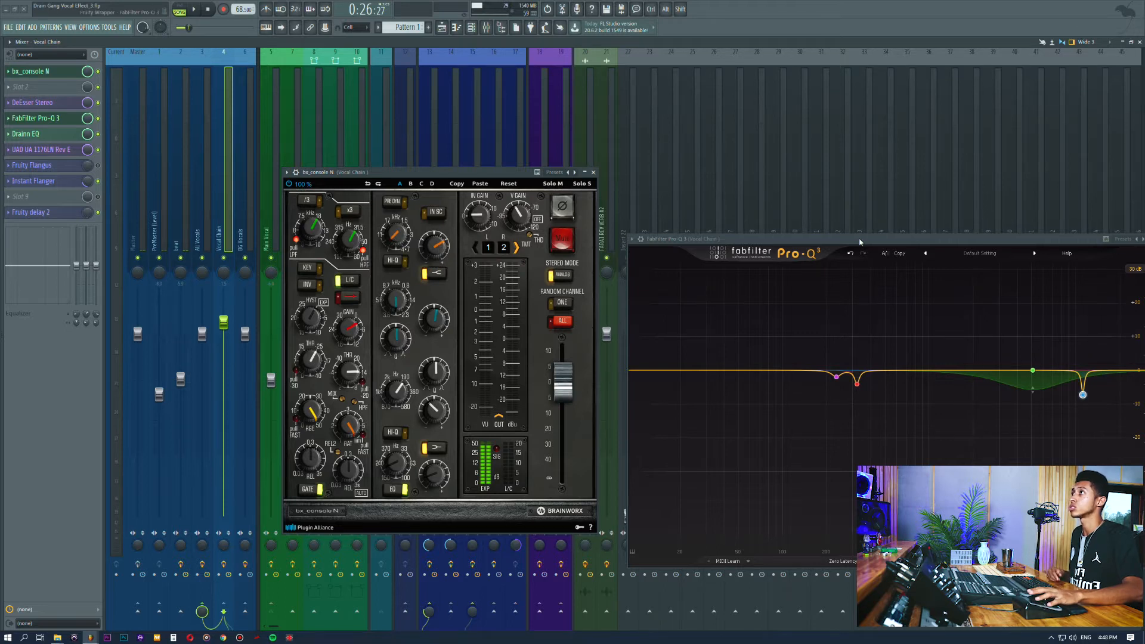
# Try a high-shelf boost near 9 kHz in Pro-Q 3 and delete the band.
pyautogui.moveTo(860, 238); pyautogui.dragTo(721, 241)
pyautogui.click(401, 238)
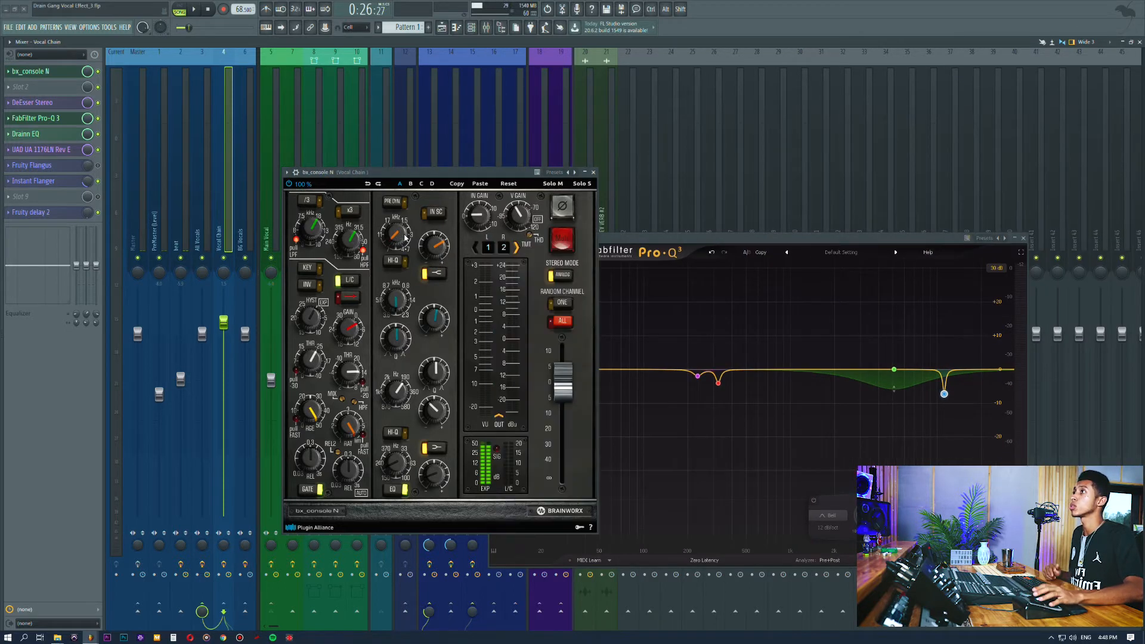
pyautogui.moveTo(992, 370); pyautogui.dragTo(934, 336)
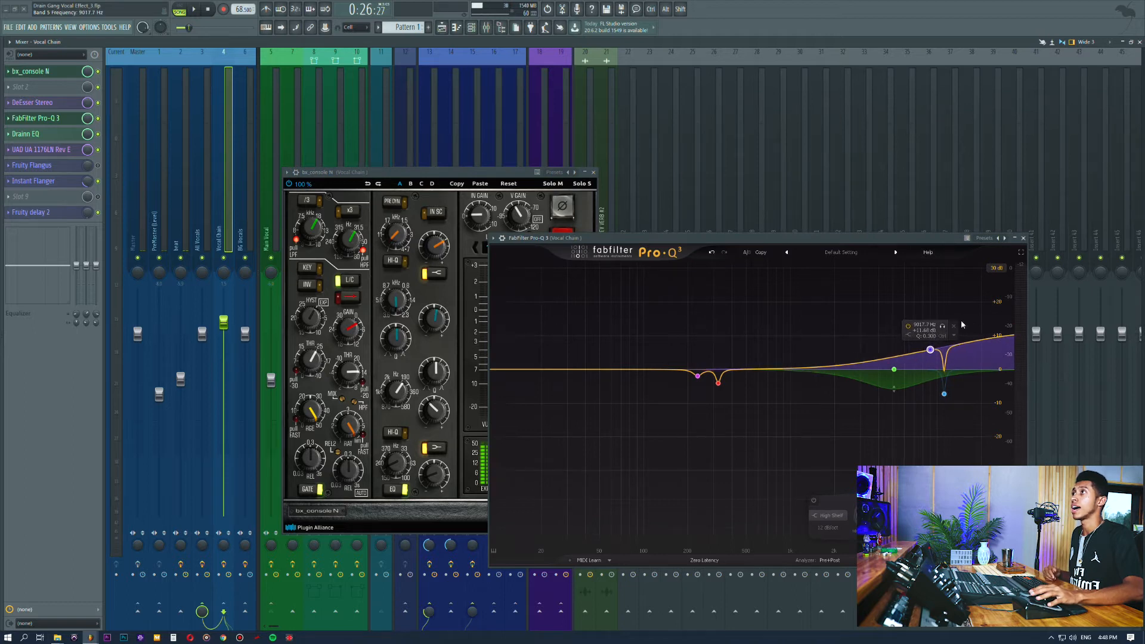
pyautogui.click(954, 326)
# Bring bx_console N in front of Pro-Q 3, reposition its window, and start song playback.
pyautogui.click(438, 244)
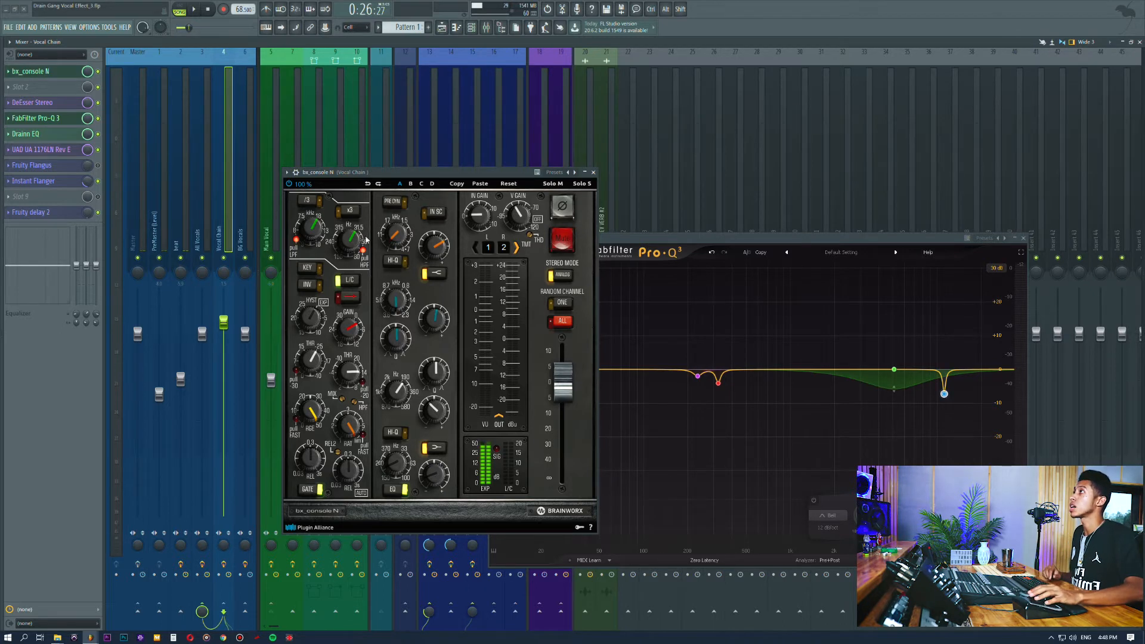
pyautogui.moveTo(368, 176); pyautogui.dragTo(430, 160)
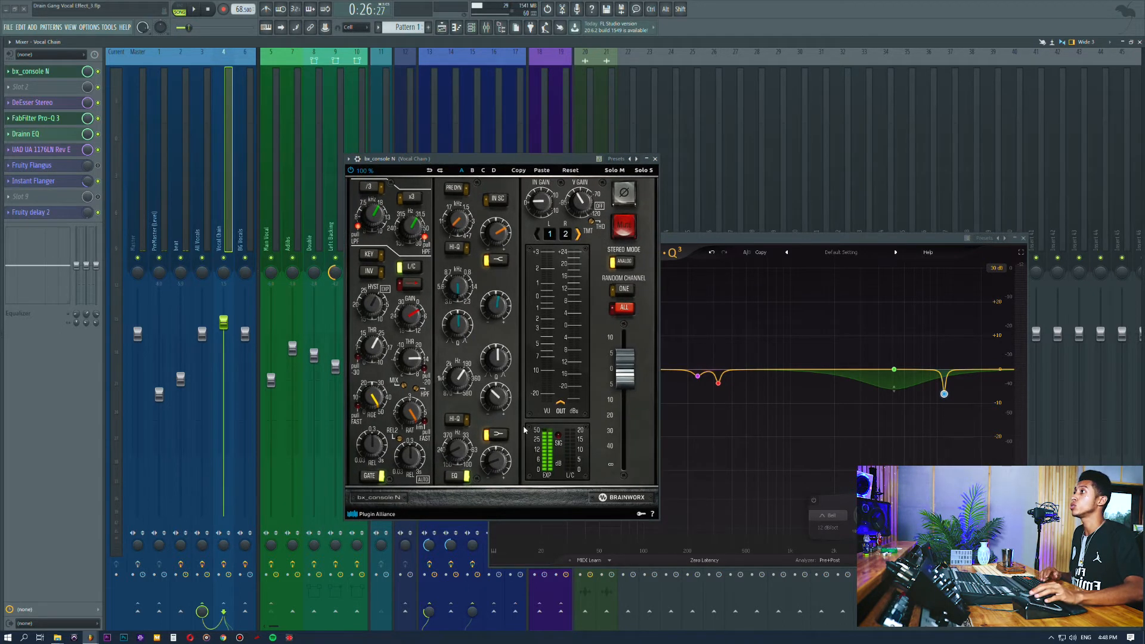
pyautogui.press('space')
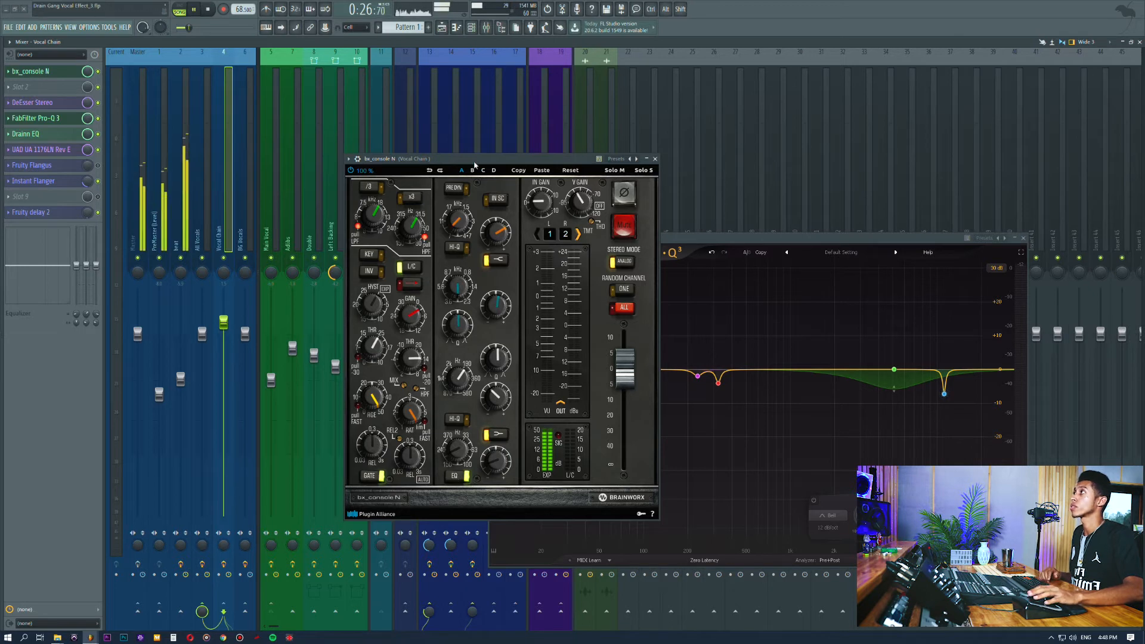
# Compare the playing vocal with the bx_console N EQ section bypassed and enabled, and try the low-band gain.
pyautogui.click(457, 477)
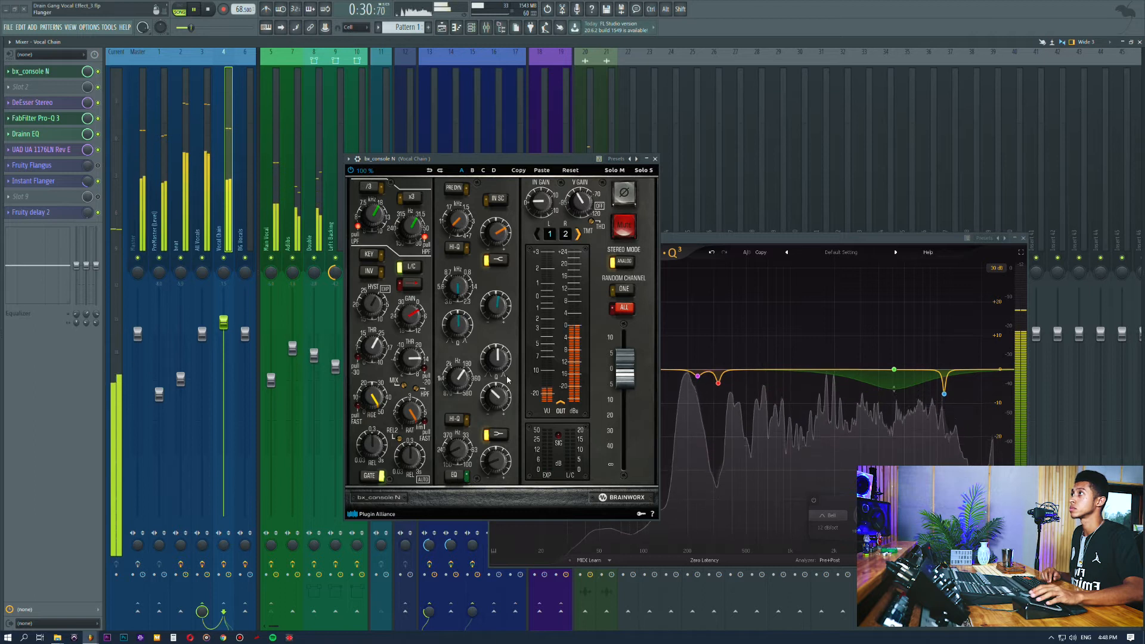
pyautogui.click(458, 476)
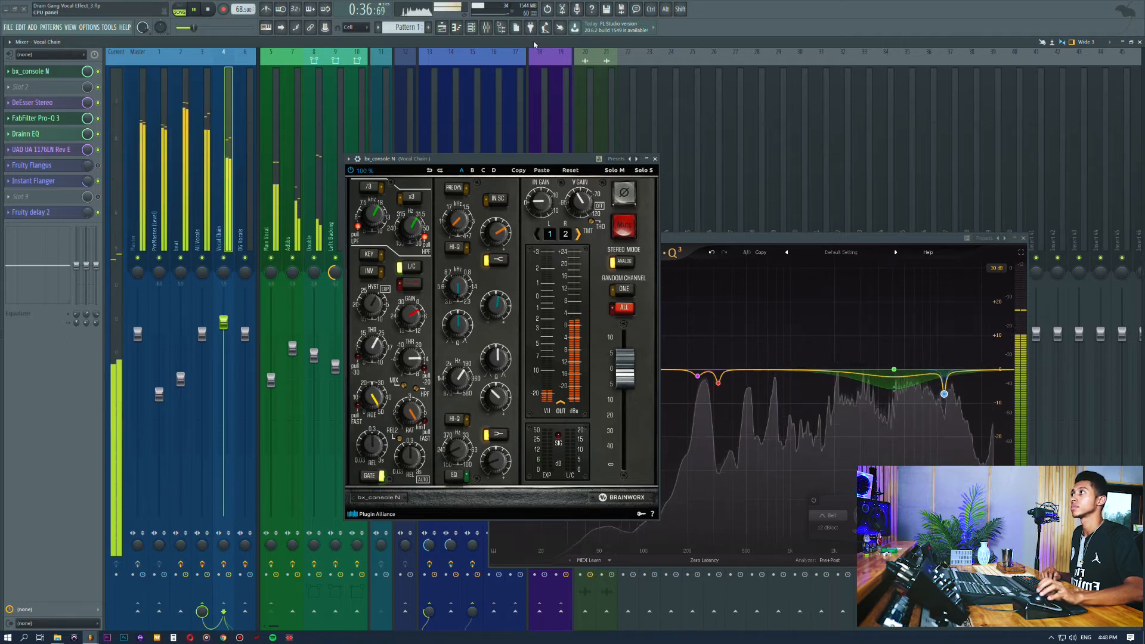
pyautogui.click(455, 476)
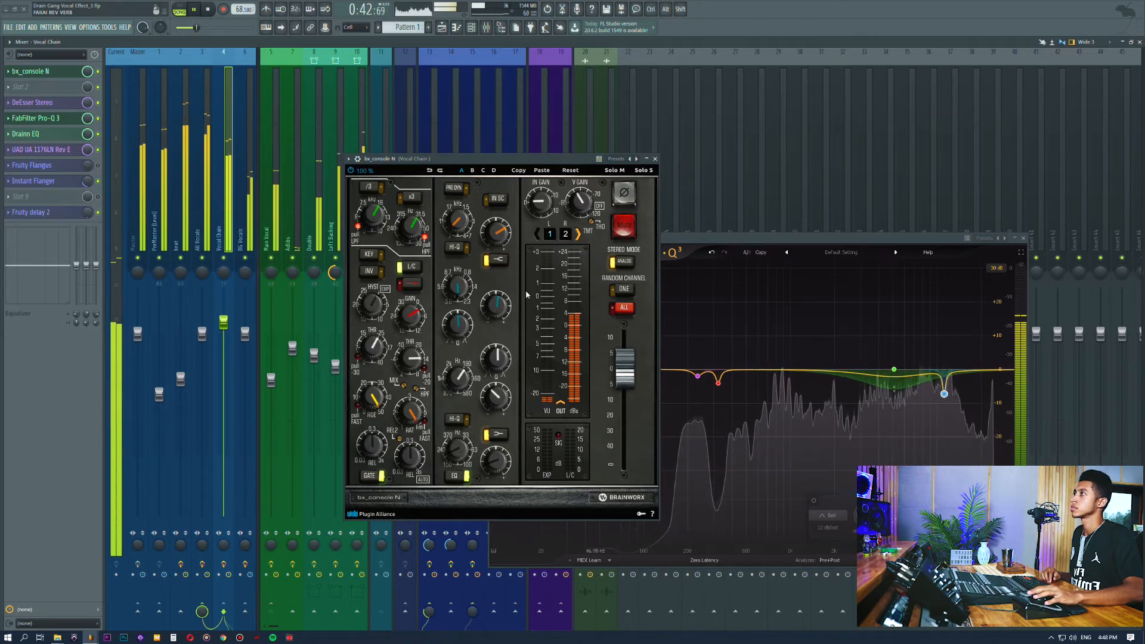
pyautogui.moveTo(500, 460)
pyautogui.moveTo(499, 460); pyautogui.dragTo(500, 422)
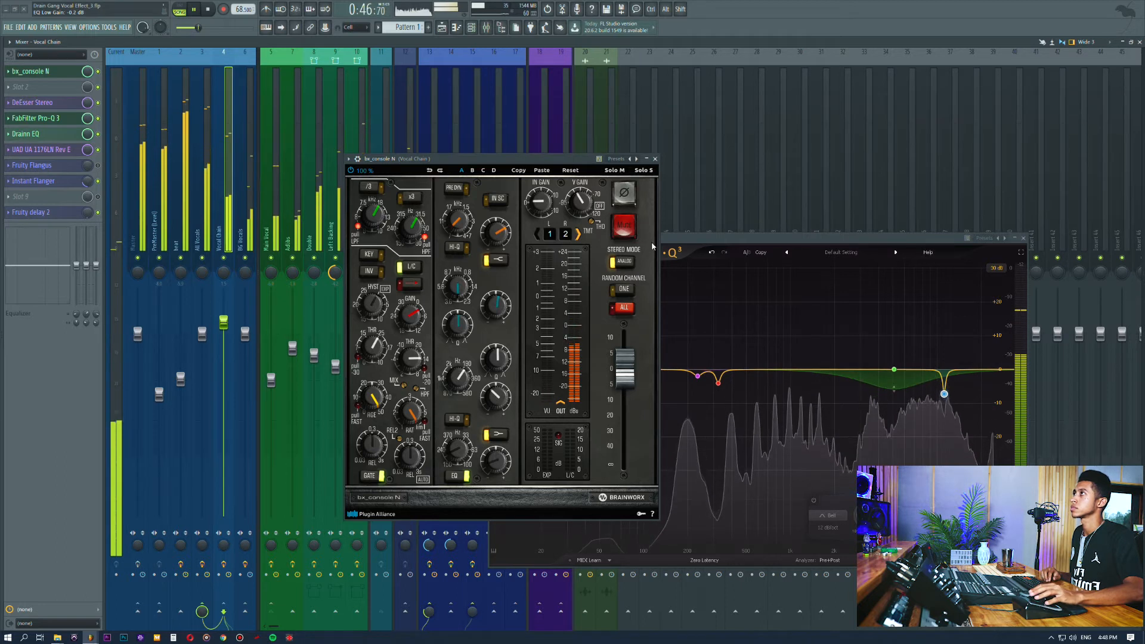
# Close bx_console N and FabFilter Pro-Q 3, stop playback, and open DeEsser Stereo from the Vocal Chain.
pyautogui.click(655, 158)
pyautogui.moveTo(592, 238); pyautogui.dragTo(590, 213)
pyautogui.press('space')
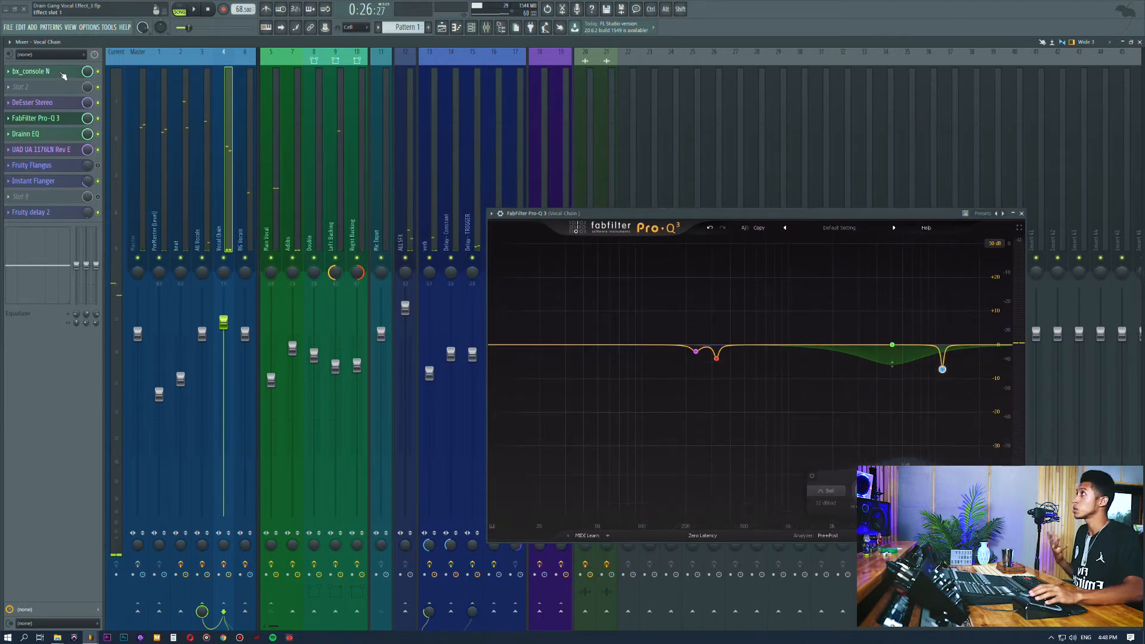
pyautogui.click(64, 122)
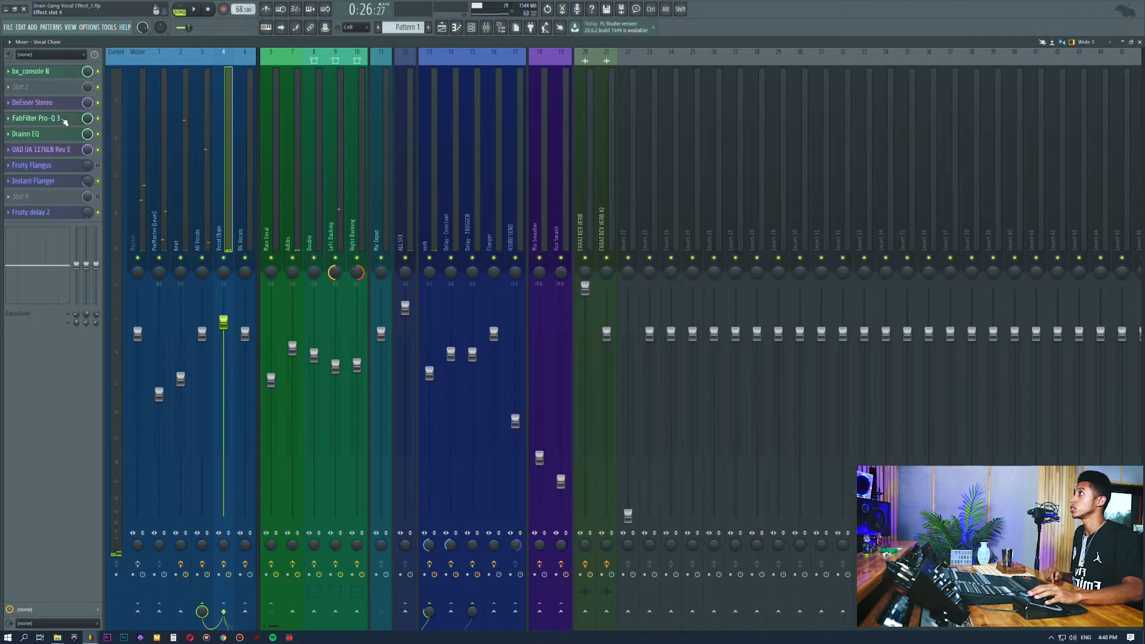
pyautogui.click(60, 72)
pyautogui.click(59, 72)
pyautogui.click(60, 103)
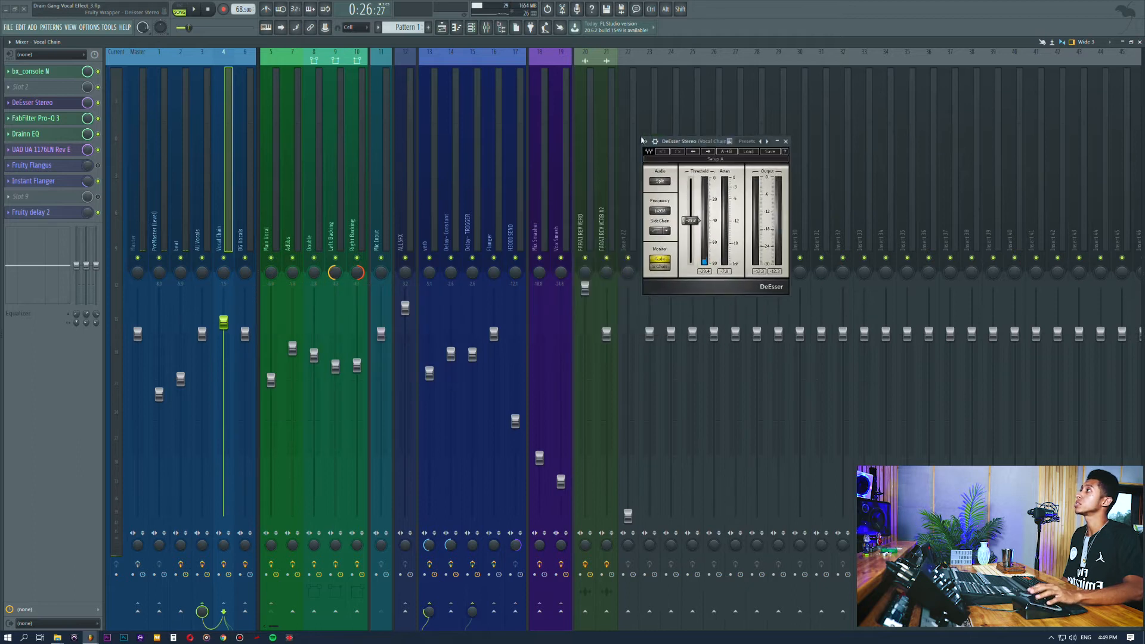
# Open bx_console N alongside DeEsser Stereo and arrange the DeEsser window beside it.
pyautogui.click(43, 71)
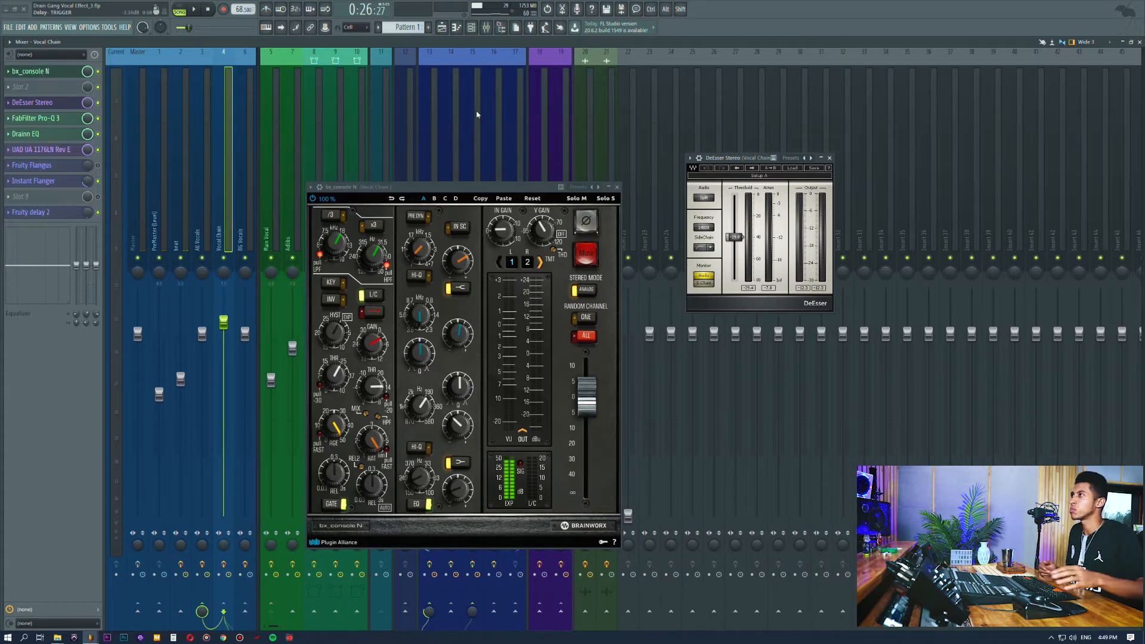
pyautogui.moveTo(736, 159); pyautogui.dragTo(700, 183)
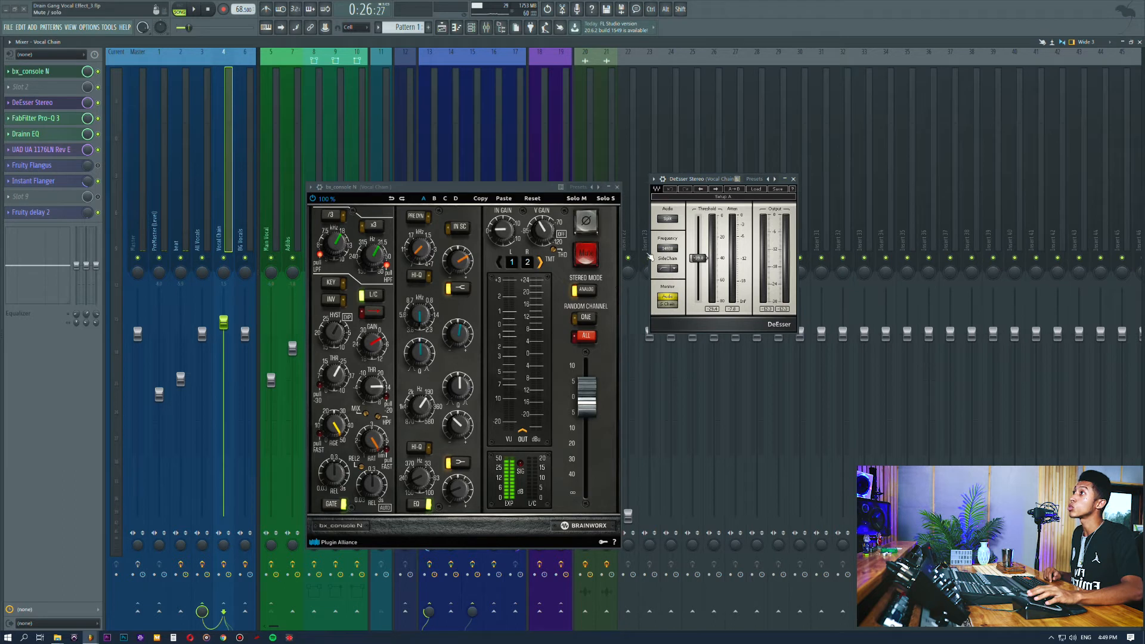
pyautogui.moveTo(708, 182); pyautogui.dragTo(731, 179)
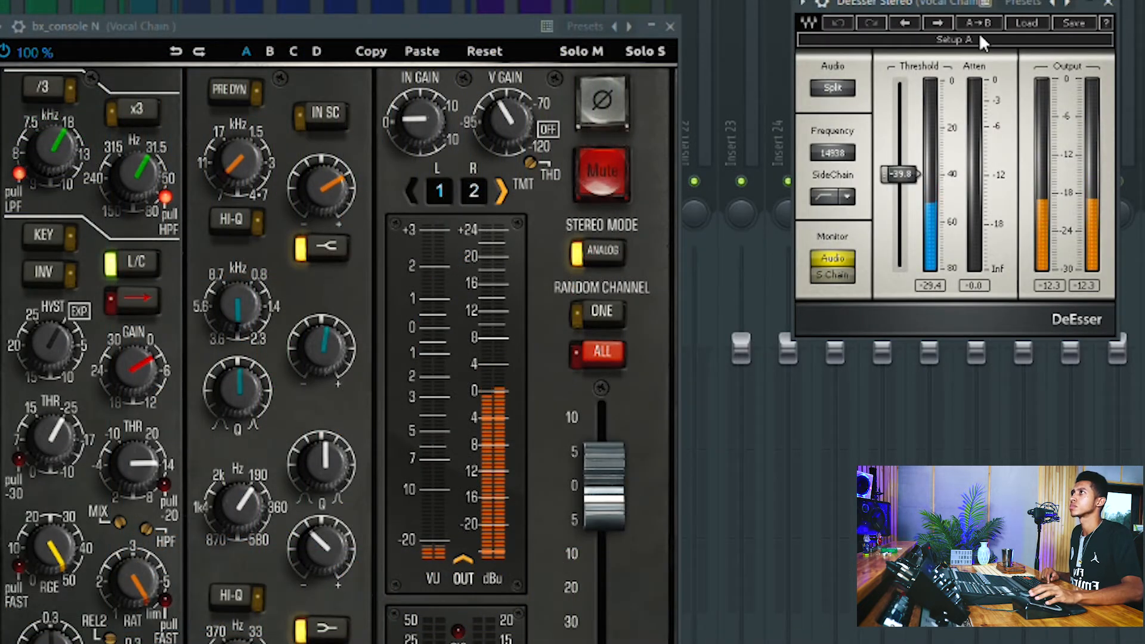
pyautogui.moveTo(947, 3); pyautogui.dragTo(954, 34)
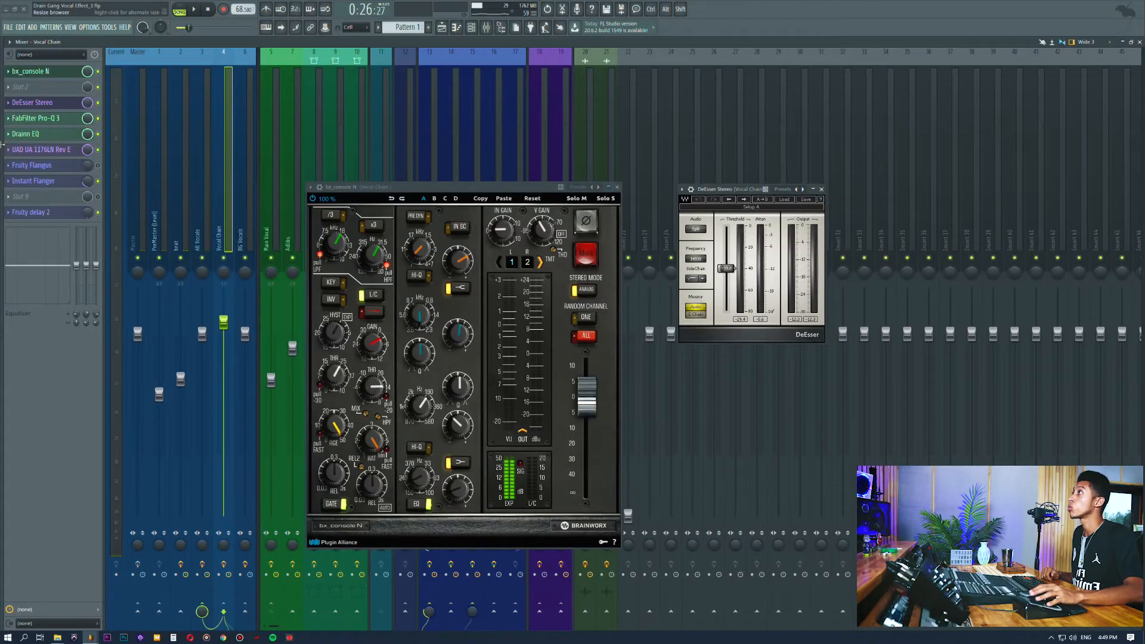
# Close DeEsser Stereo and bx_console N, and open FabFilter Pro-Q 3 in their place.
pyautogui.click(821, 189)
pyautogui.click(36, 118)
pyautogui.moveTo(581, 213); pyautogui.dragTo(660, 203)
pyautogui.moveTo(532, 186); pyautogui.dragTo(485, 189)
pyautogui.click(570, 190)
# Select the two narrow low-mid cut bands in Pro-Q 3 to point them out, and reposition the plugin window.
pyautogui.moveTo(746, 313); pyautogui.dragTo(808, 366)
pyautogui.click(766, 302)
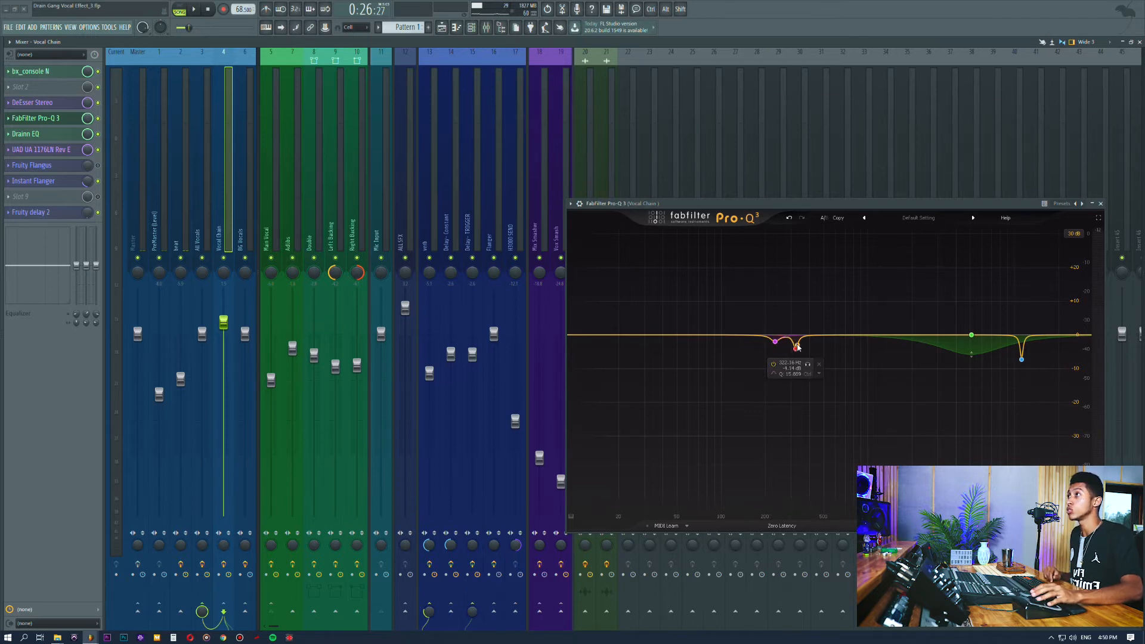
pyautogui.moveTo(722, 294); pyautogui.dragTo(835, 361)
pyautogui.moveTo(721, 268); pyautogui.dragTo(833, 385)
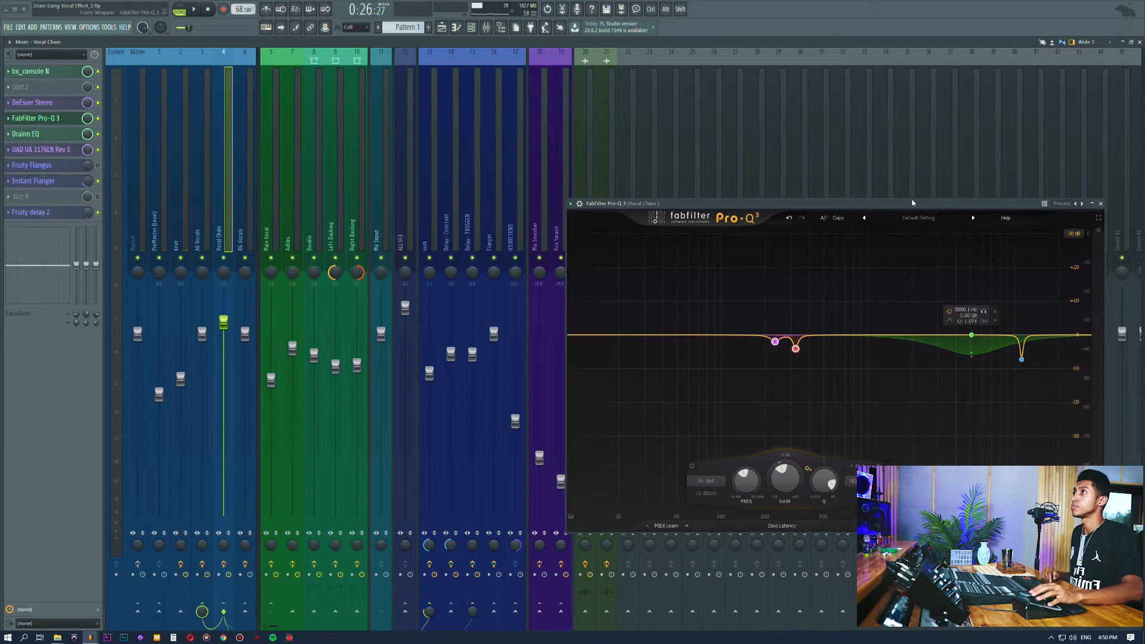
pyautogui.moveTo(914, 204); pyautogui.dragTo(828, 193)
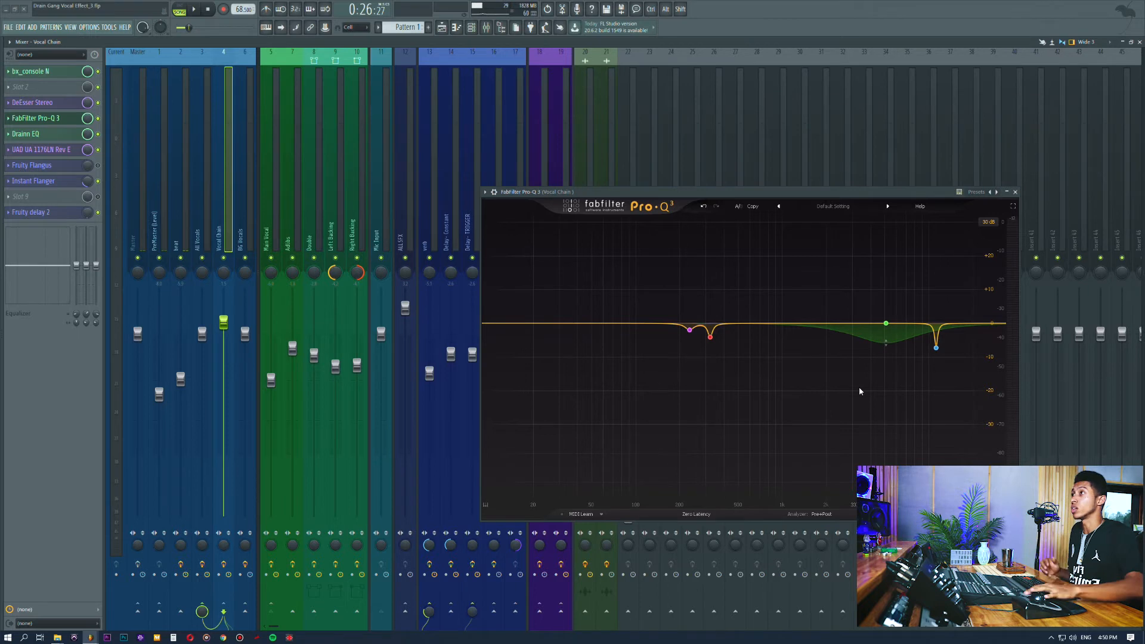
# Select the narrow 11 kHz cut in Pro-Q 3, then bypass and re-enable it during playback to compare the sound.
pyautogui.moveTo(802, 269); pyautogui.dragTo(984, 378)
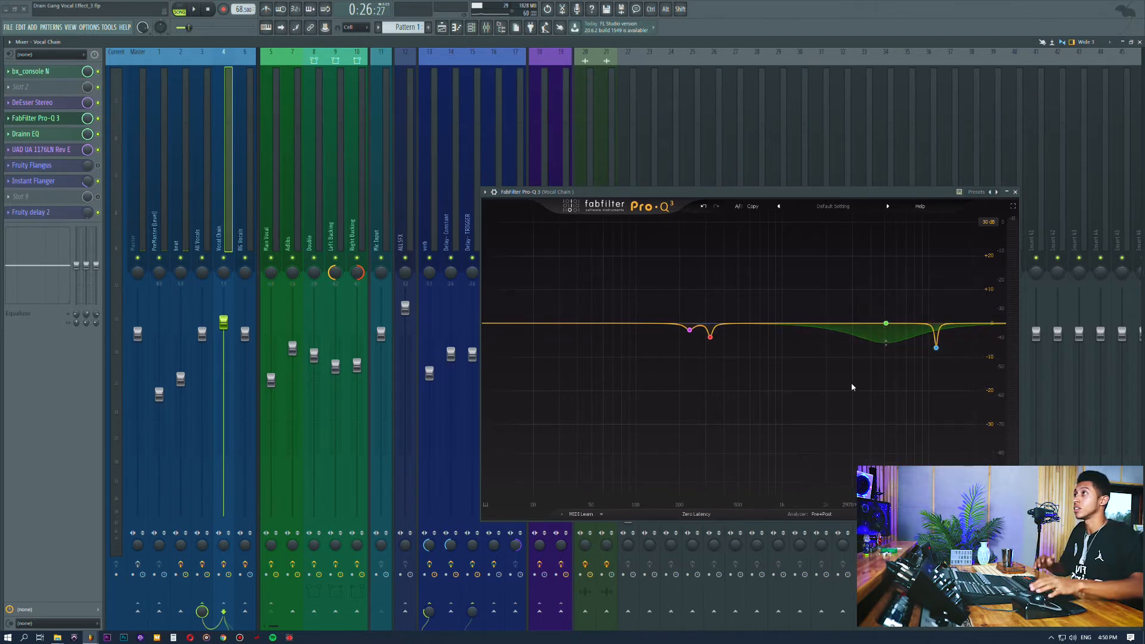
pyautogui.click(937, 348)
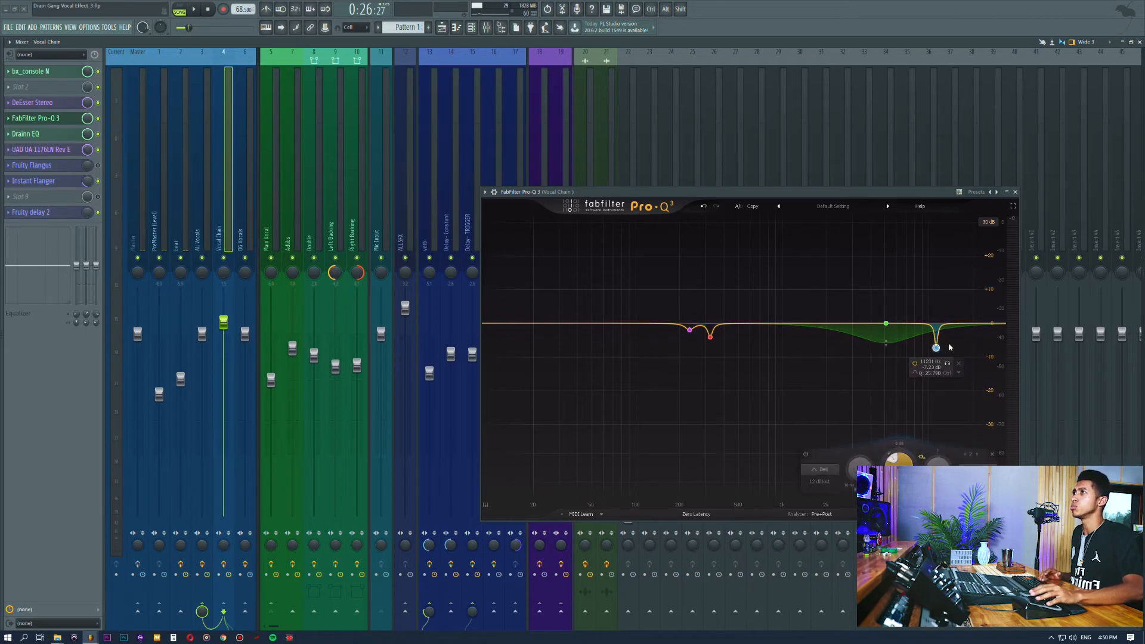
pyautogui.press('space')
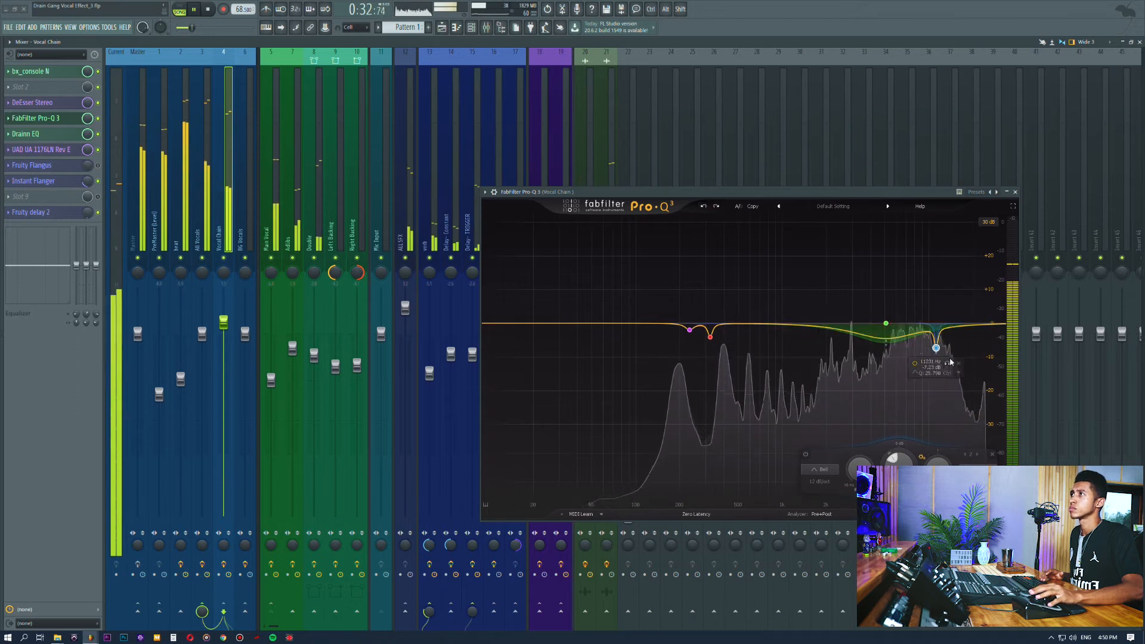
pyautogui.click(914, 364)
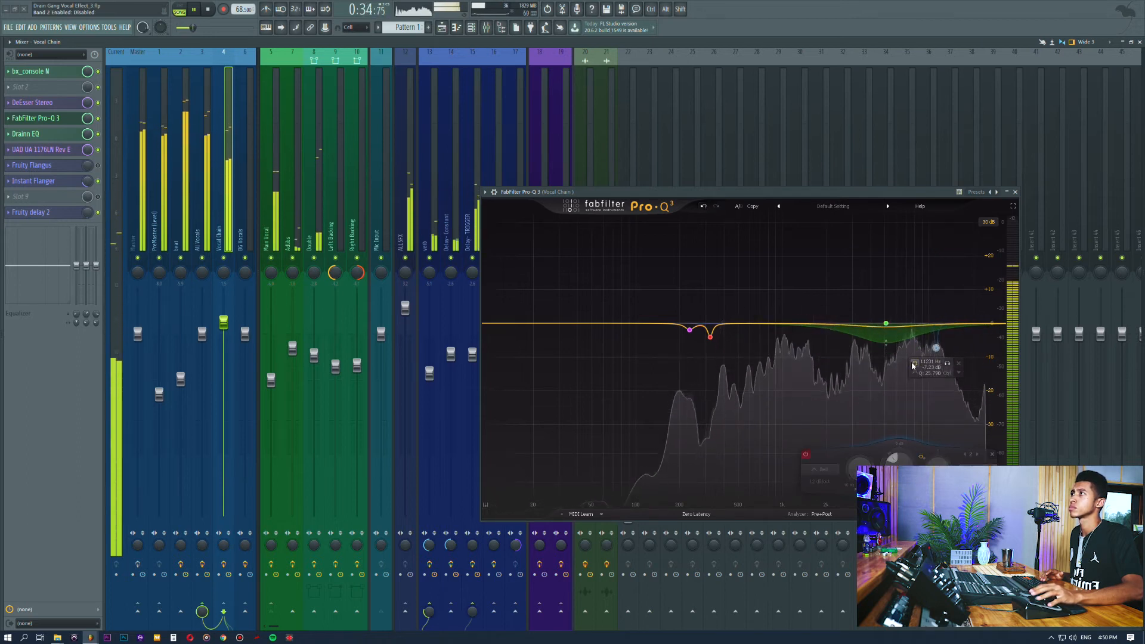
pyautogui.click(913, 364)
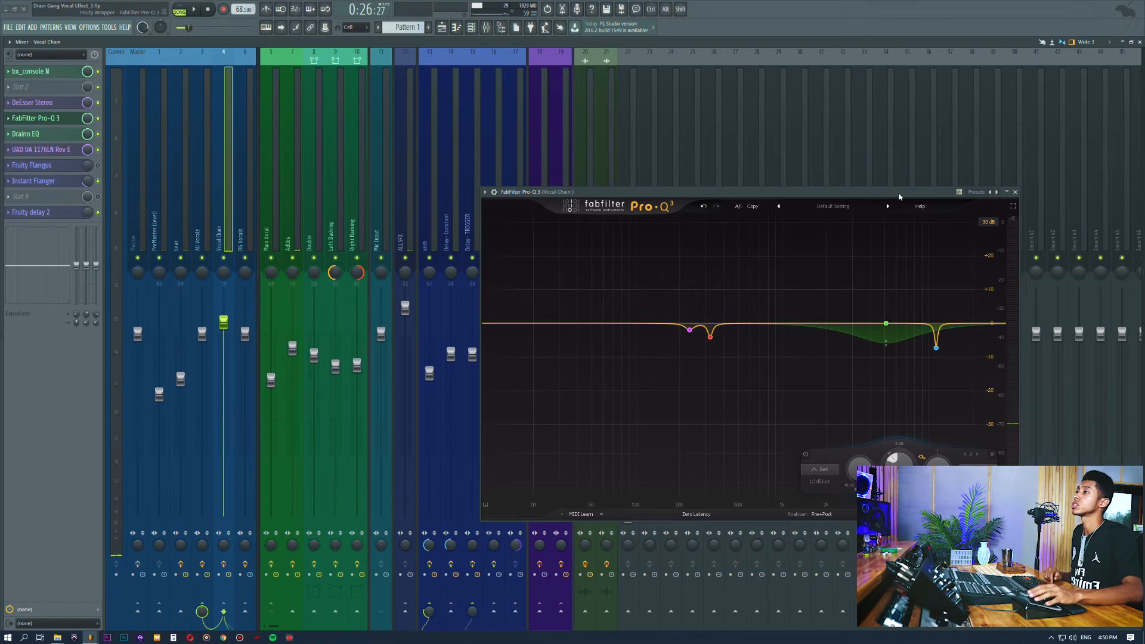
# Audition the dynamic band near 5 kHz during playback by soloing it, then bypassing and re-enabling it, and stop playback.
pyautogui.moveTo(949, 323)
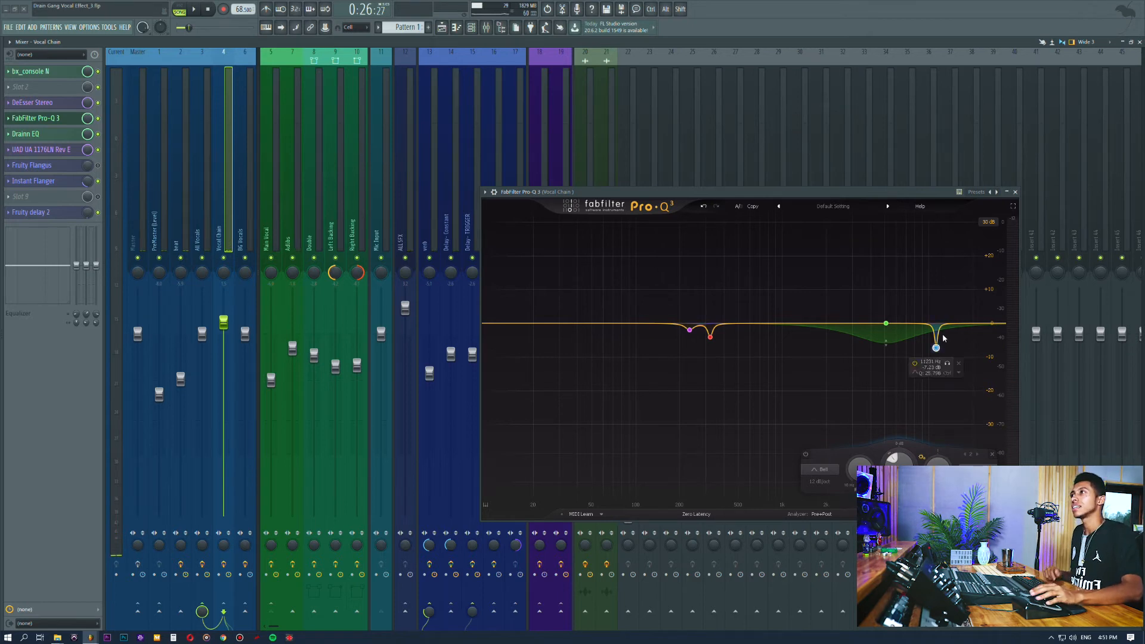
pyautogui.moveTo(857, 330)
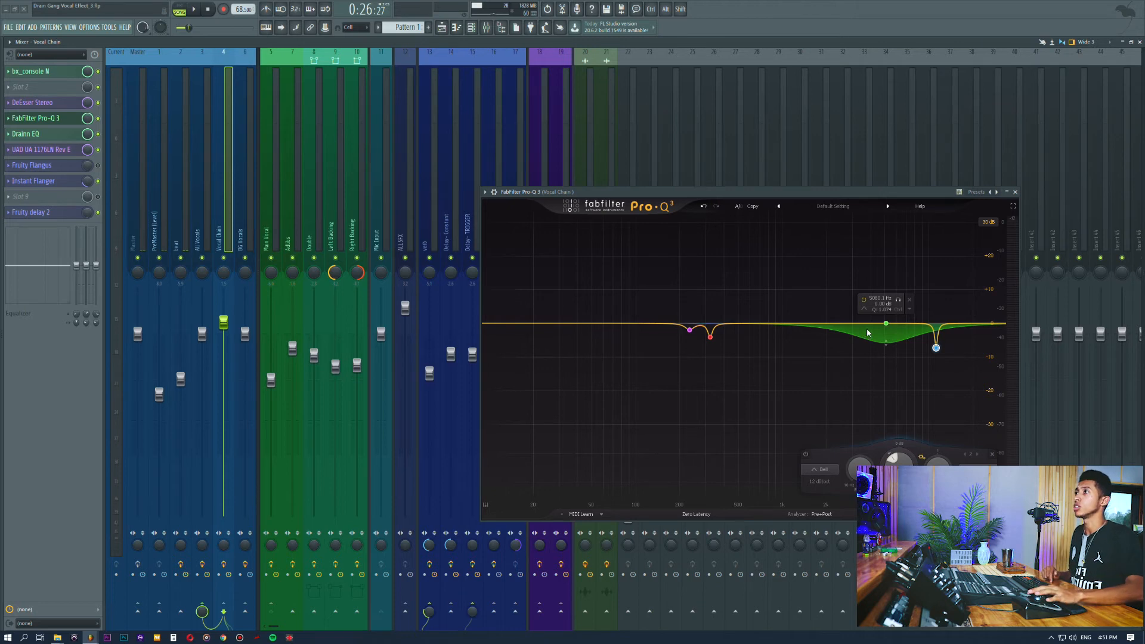
pyautogui.press('space')
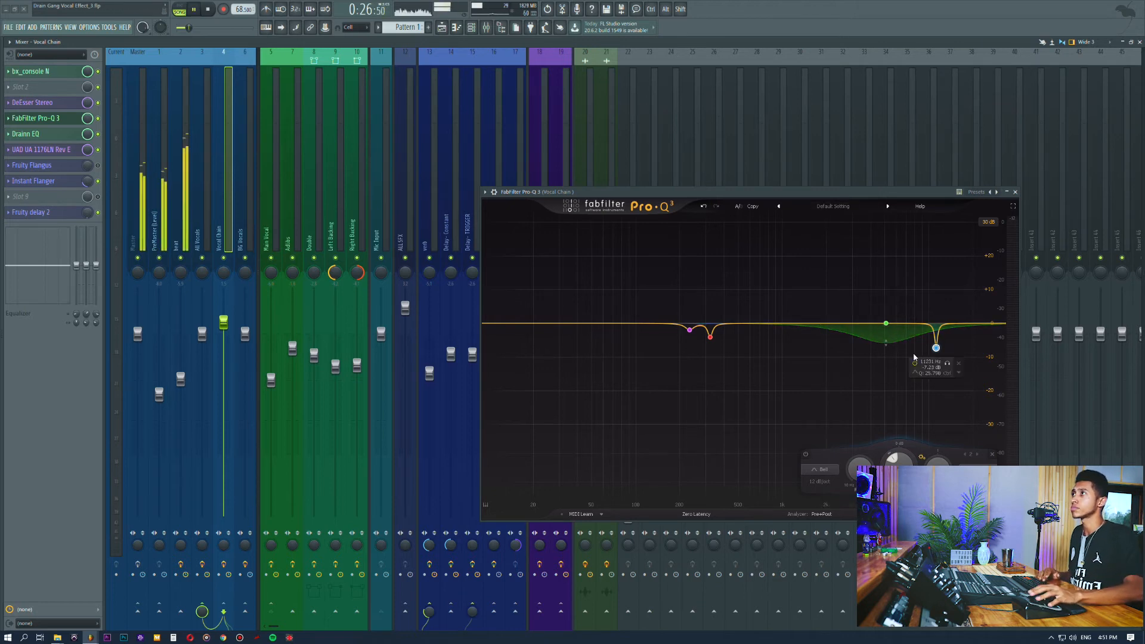
pyautogui.click(899, 300)
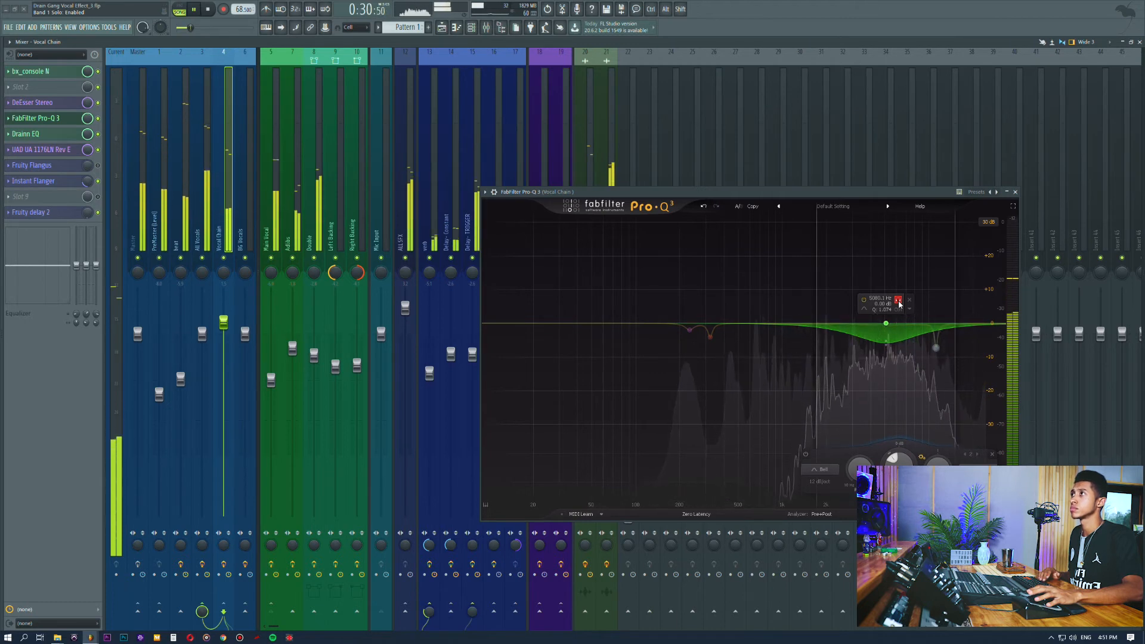
pyautogui.click(899, 300)
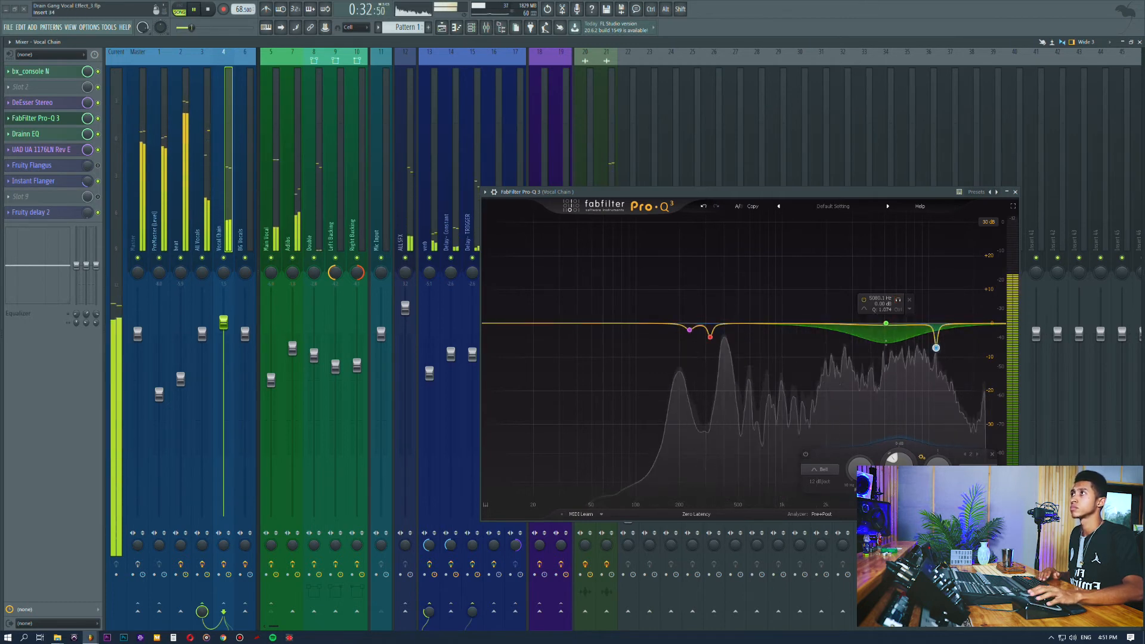
pyautogui.click(864, 300)
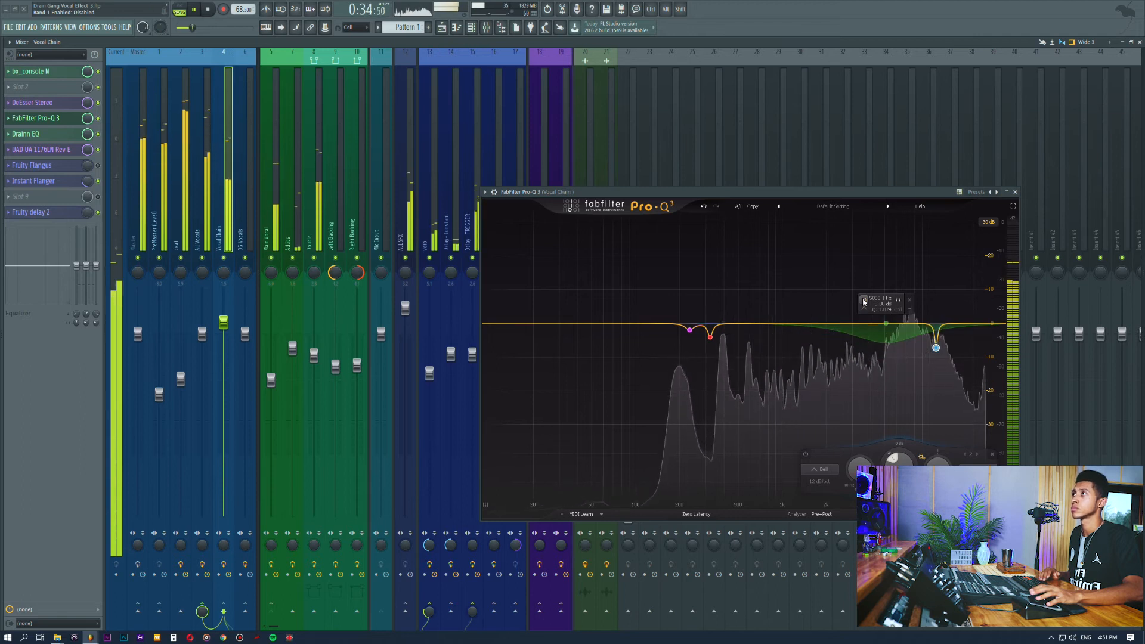
pyautogui.click(864, 300)
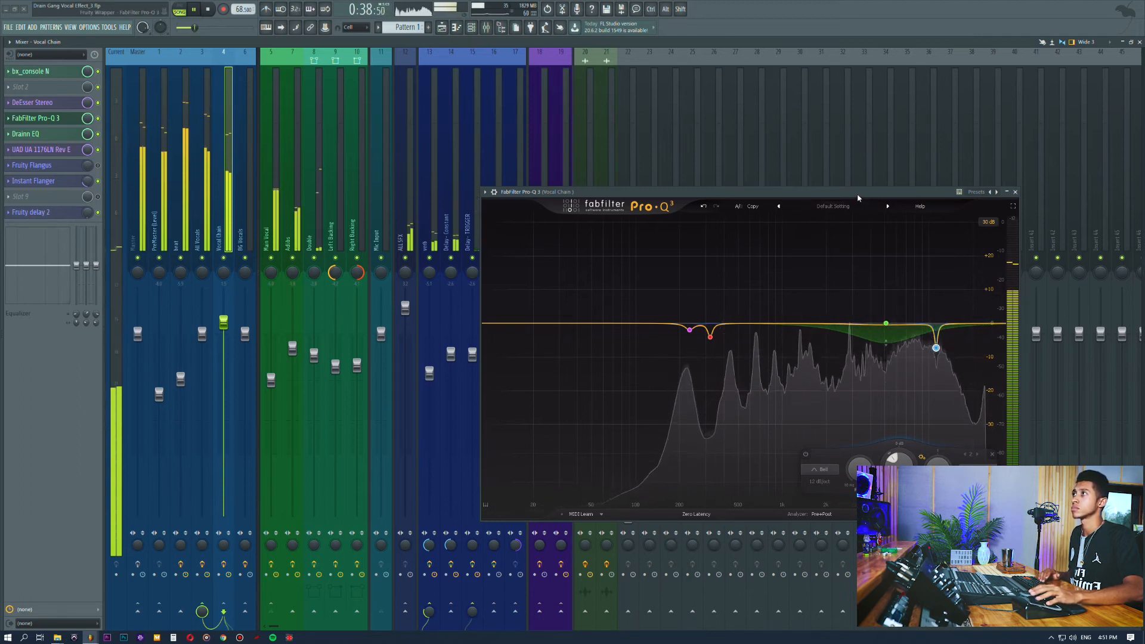
pyautogui.press('space')
pyautogui.moveTo(887, 325)
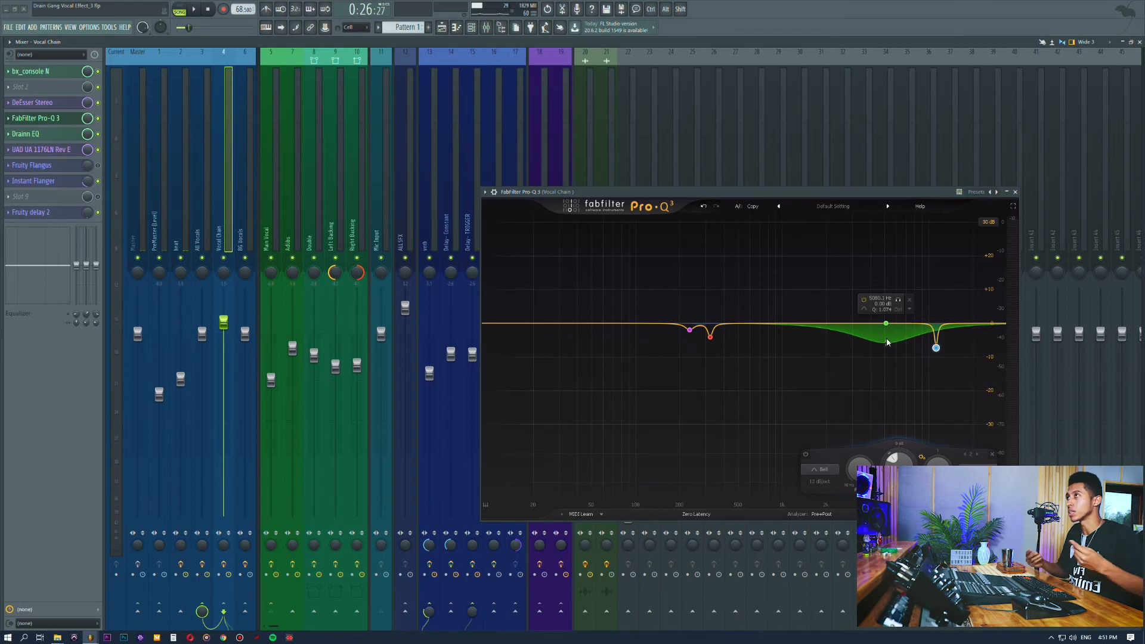
# Close Pro-Q 3, open Drainn EQ from the Vocal Chain, and reposition its window over the mixer.
pyautogui.click(59, 119)
pyautogui.click(60, 135)
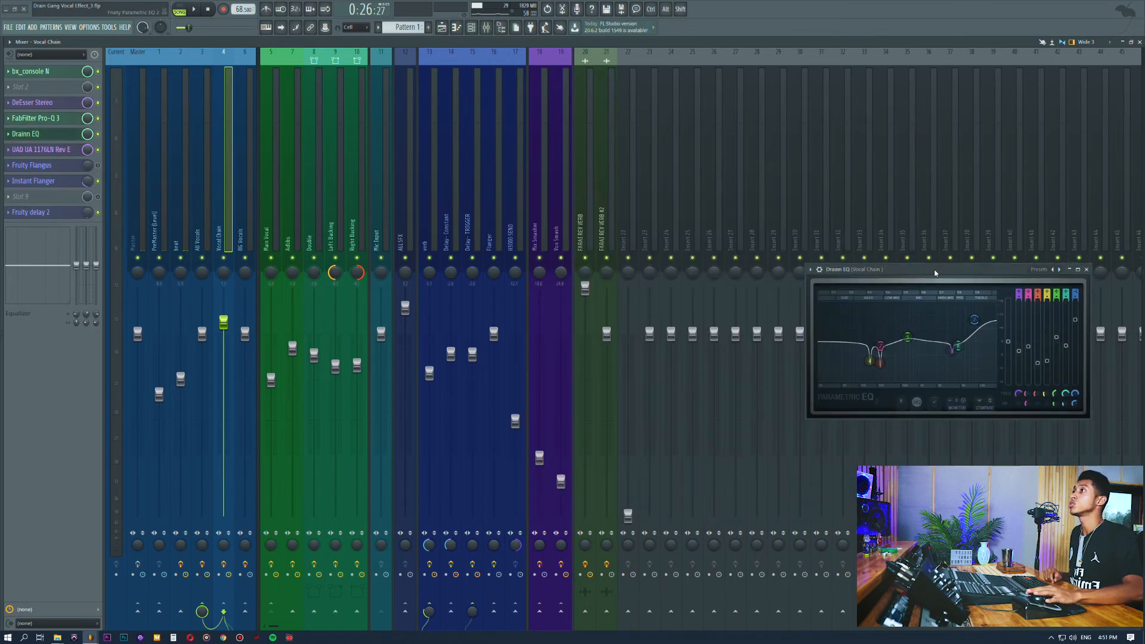
pyautogui.moveTo(935, 273); pyautogui.dragTo(773, 213)
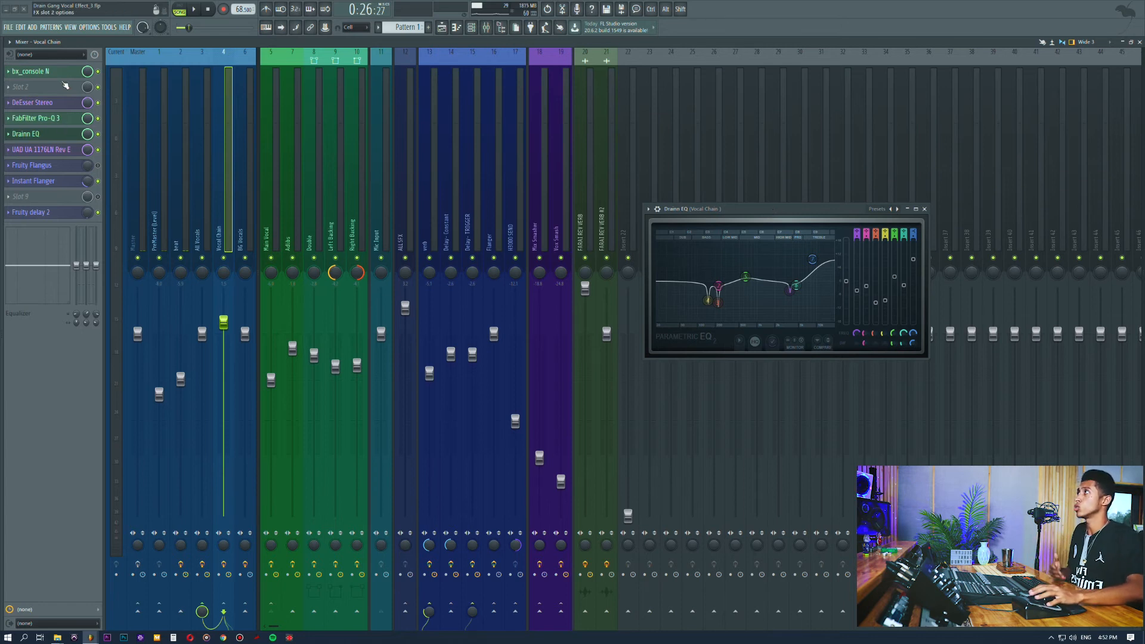
pyautogui.moveTo(687, 209); pyautogui.dragTo(646, 206)
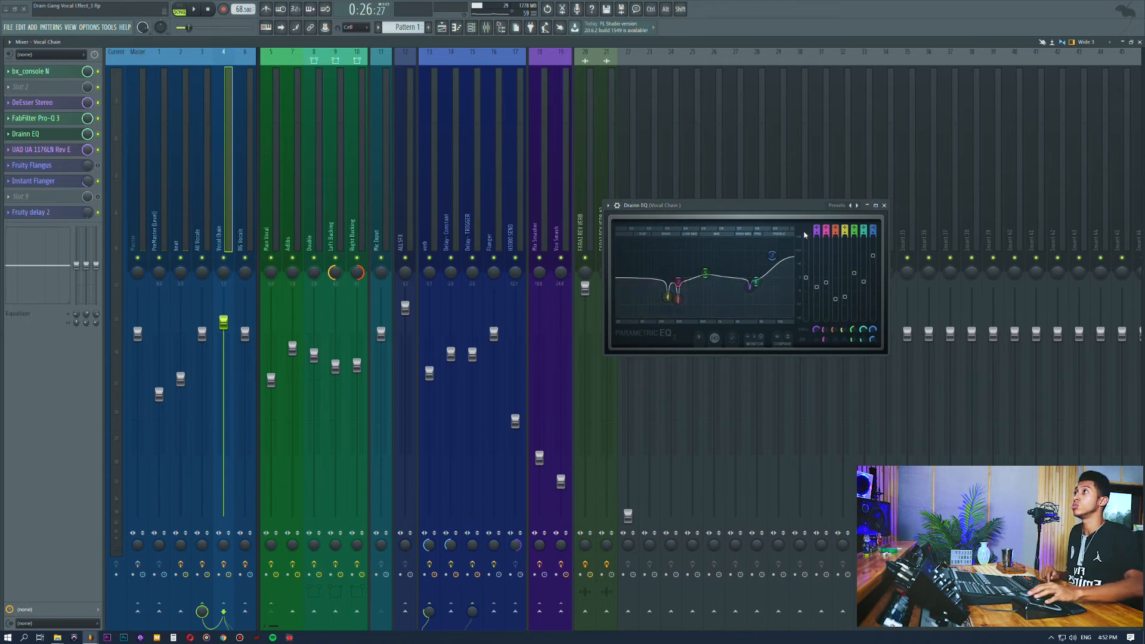
# Enlarge Drainn EQ to full screen to examine its cuts and high boost, and restore the window size.
pyautogui.click(876, 205)
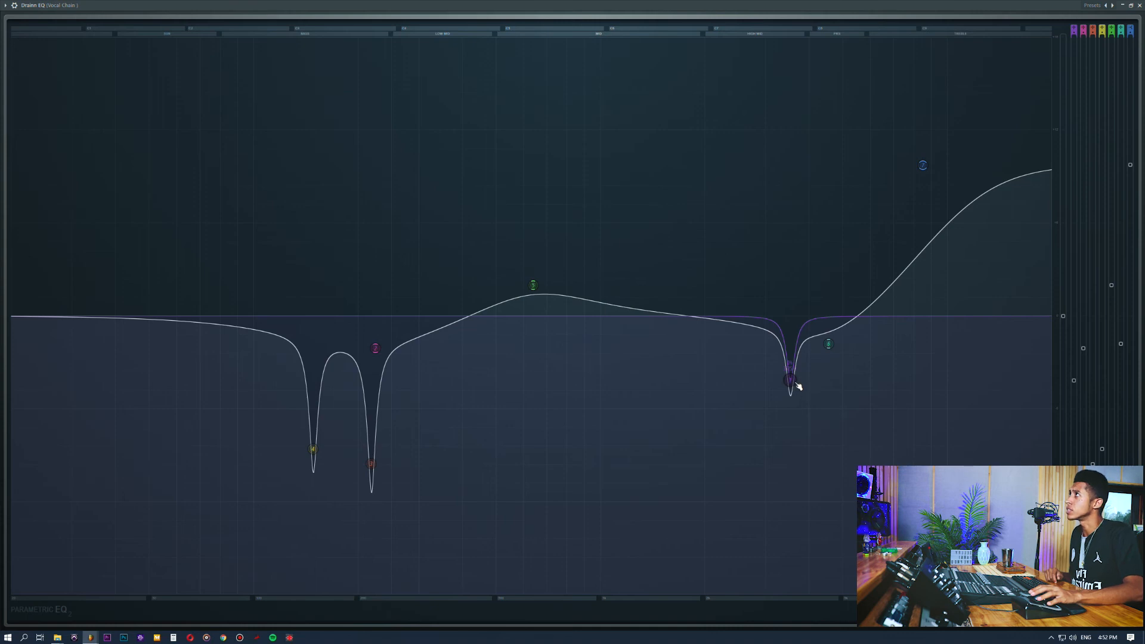
pyautogui.click(1133, 6)
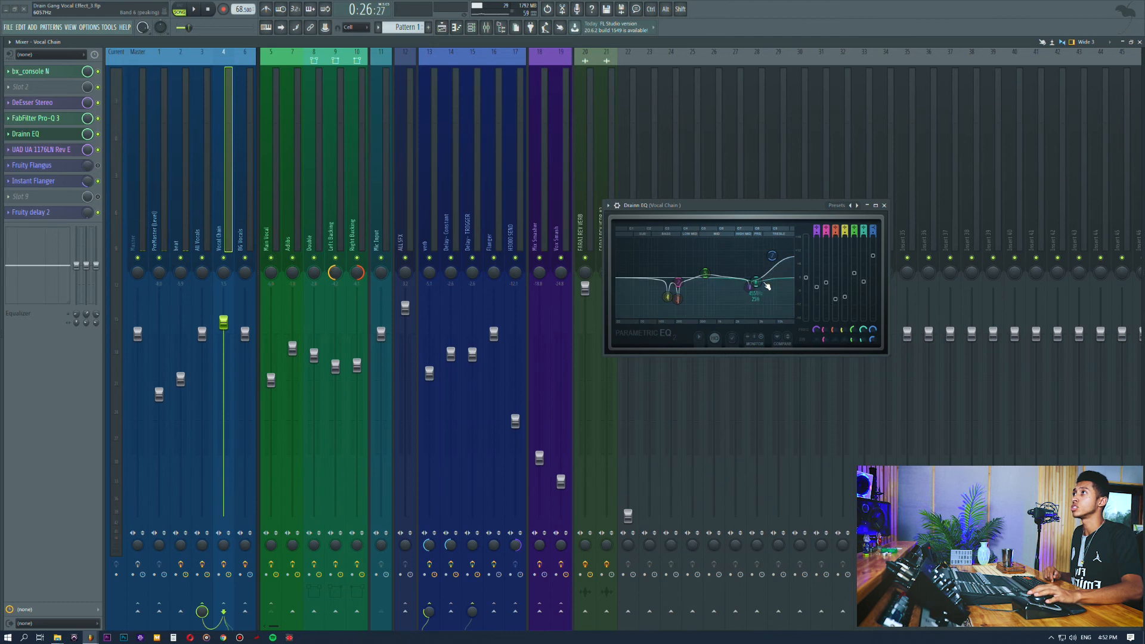
pyautogui.click(876, 205)
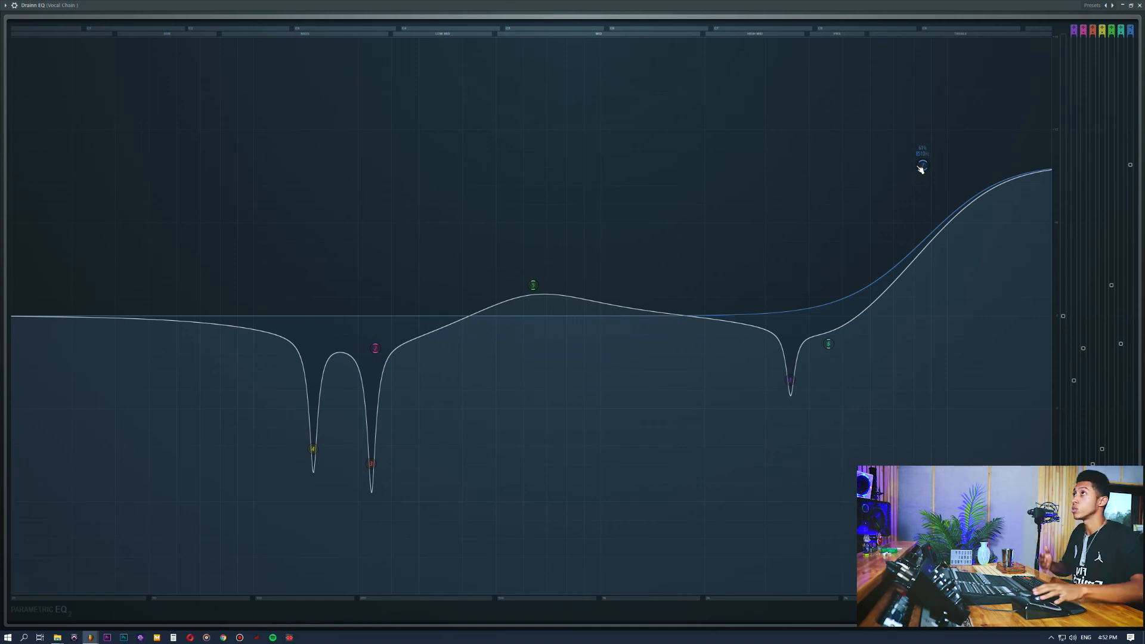
pyautogui.click(1131, 6)
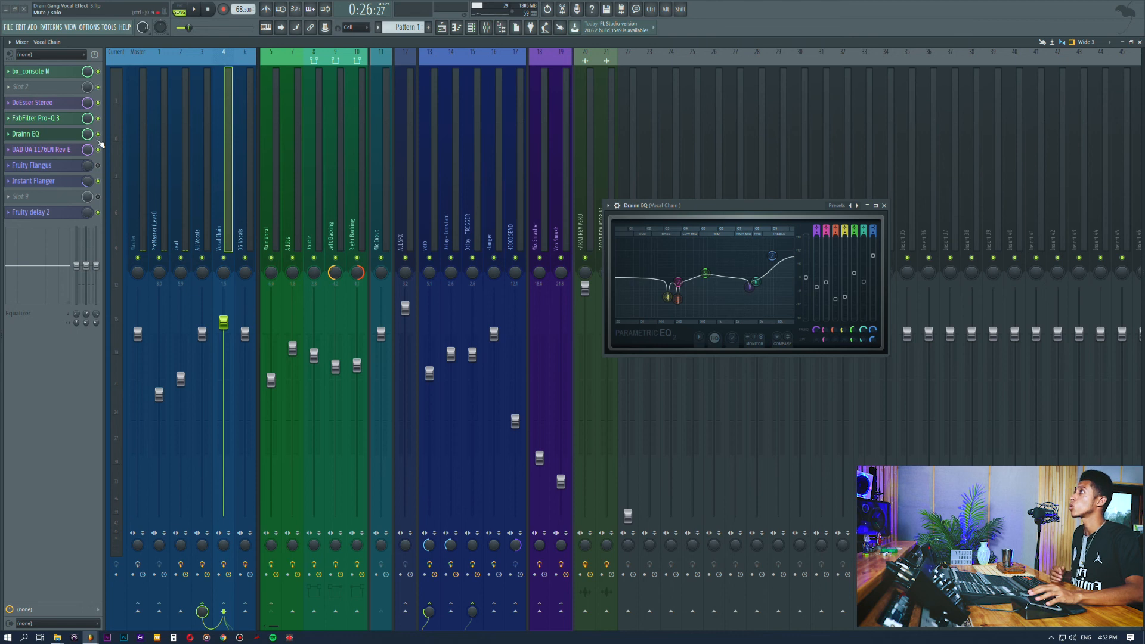
# Play the song with Drainn EQ open, check the Master track's stereo separation, and reselect the Vocal Chain track.
pyautogui.press('space')
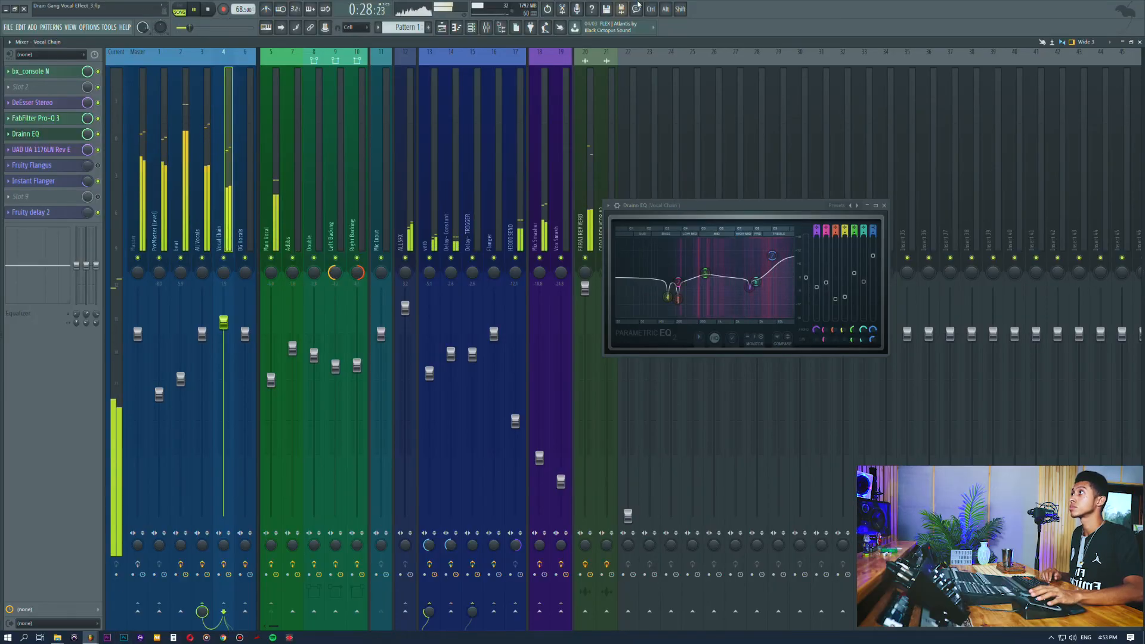
pyautogui.click(138, 547)
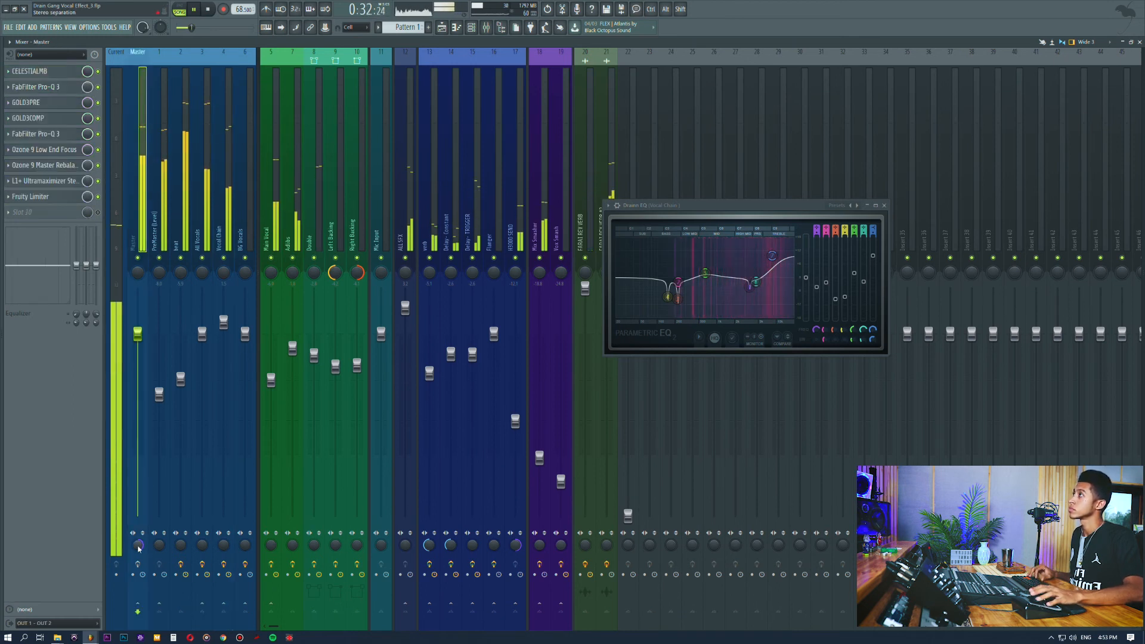
pyautogui.click(219, 226)
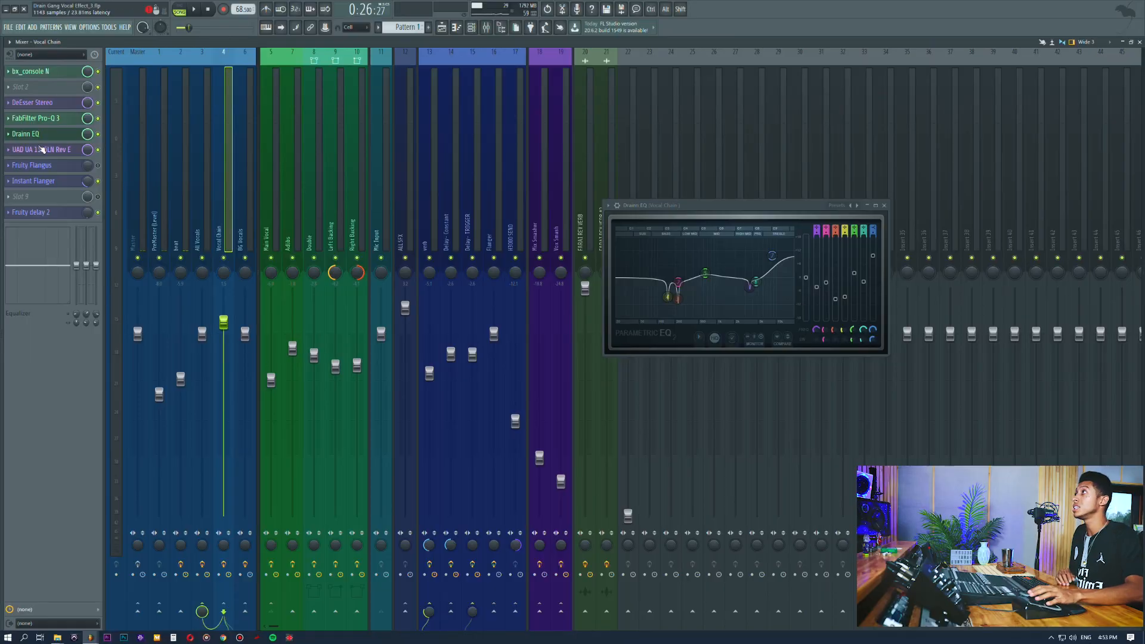
# Open bx_console N from the Vocal Chain and reposition its window next to Drainn EQ.
pyautogui.click(30, 71)
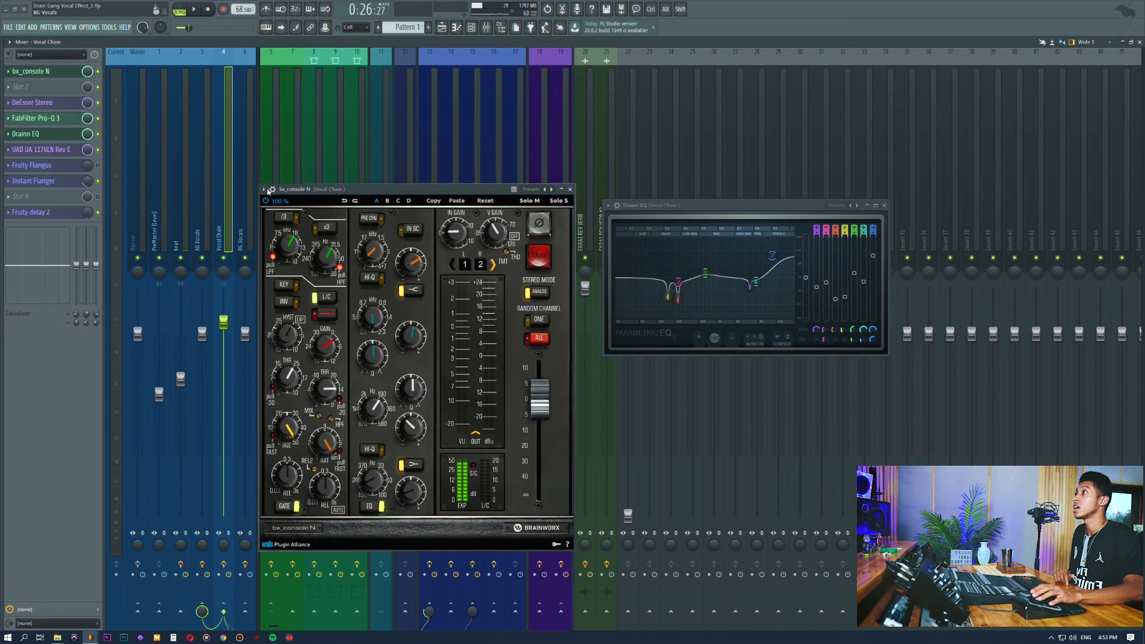
pyautogui.moveTo(389, 196); pyautogui.dragTo(474, 197)
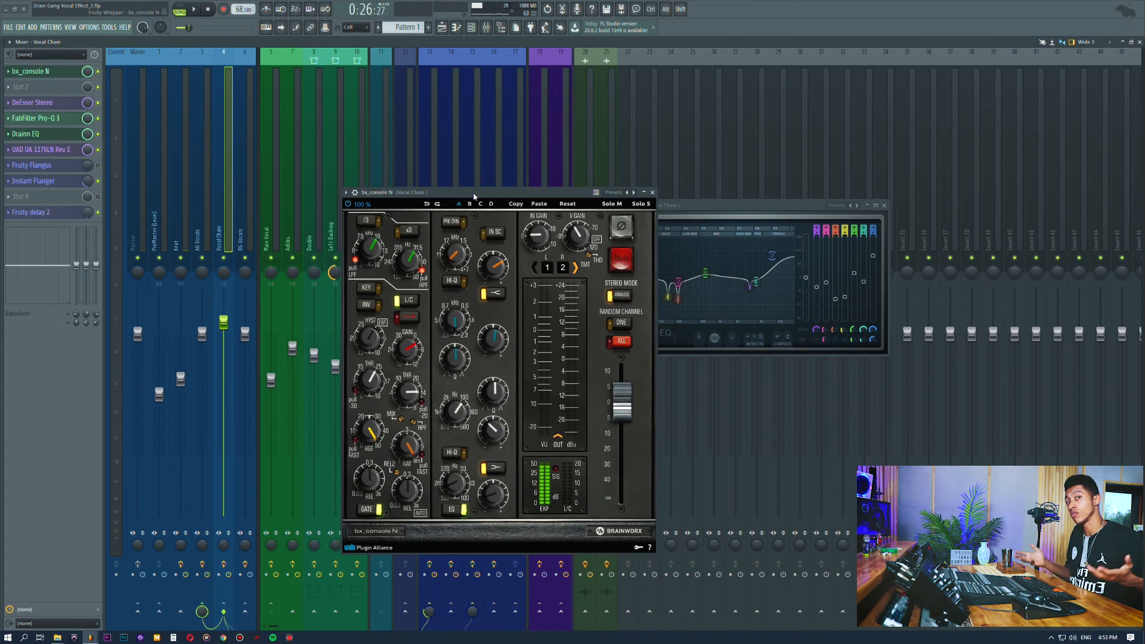